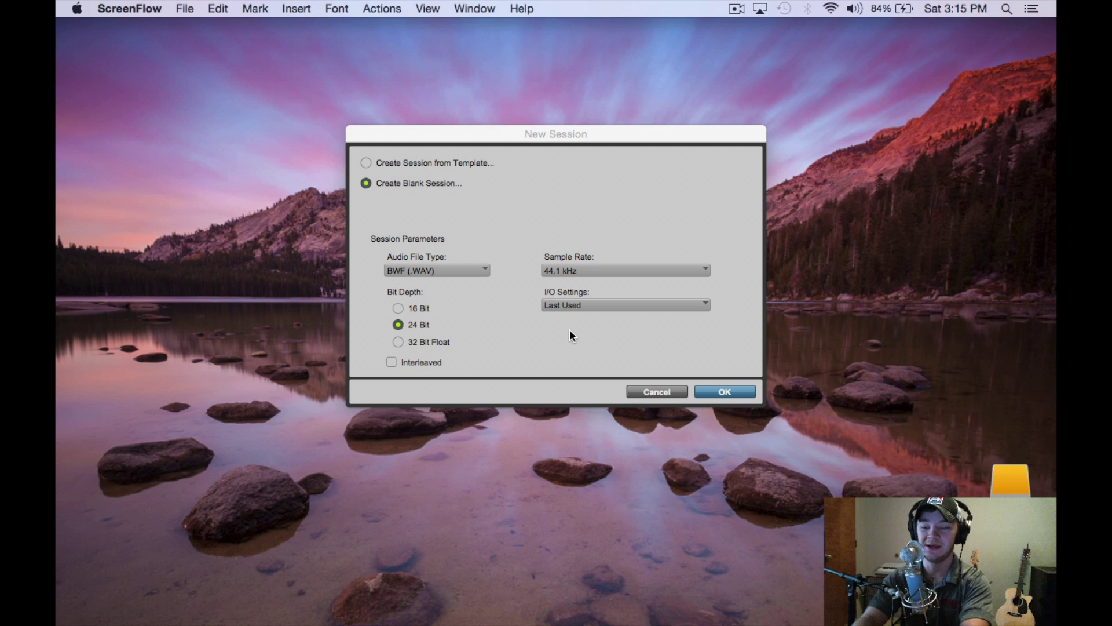
Step: Create a blank session with BWF (.WAV) files, 24 Bit depth, a 44.1 kHz sample rate and Last Used I/O settings
{"action": "left_click", "coordinate": [636, 341]}
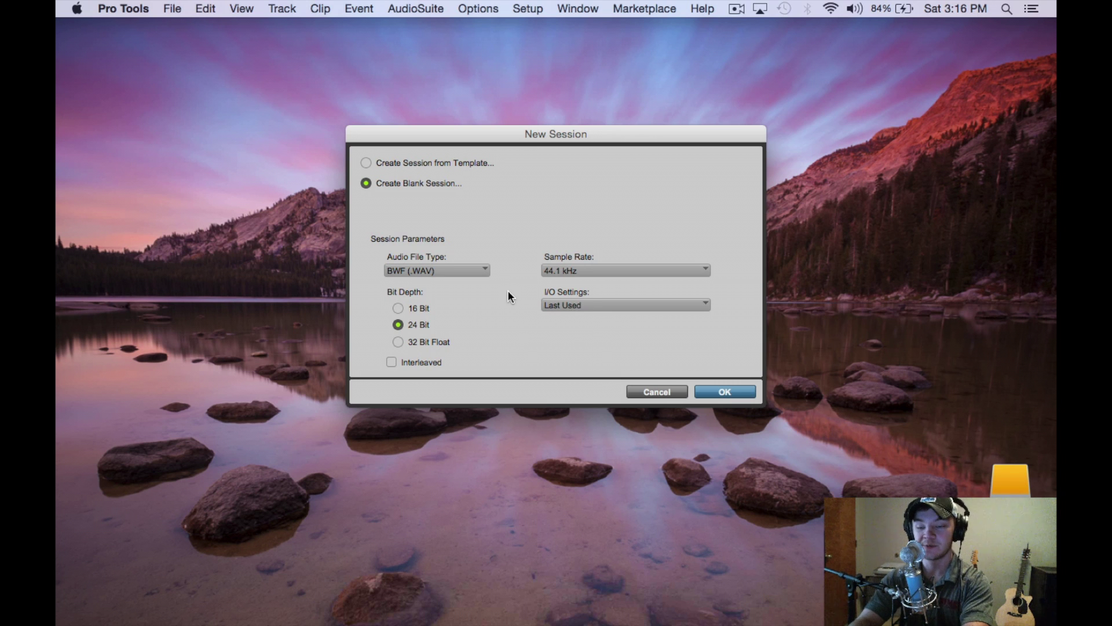
{"action": "left_click", "coordinate": [366, 162]}
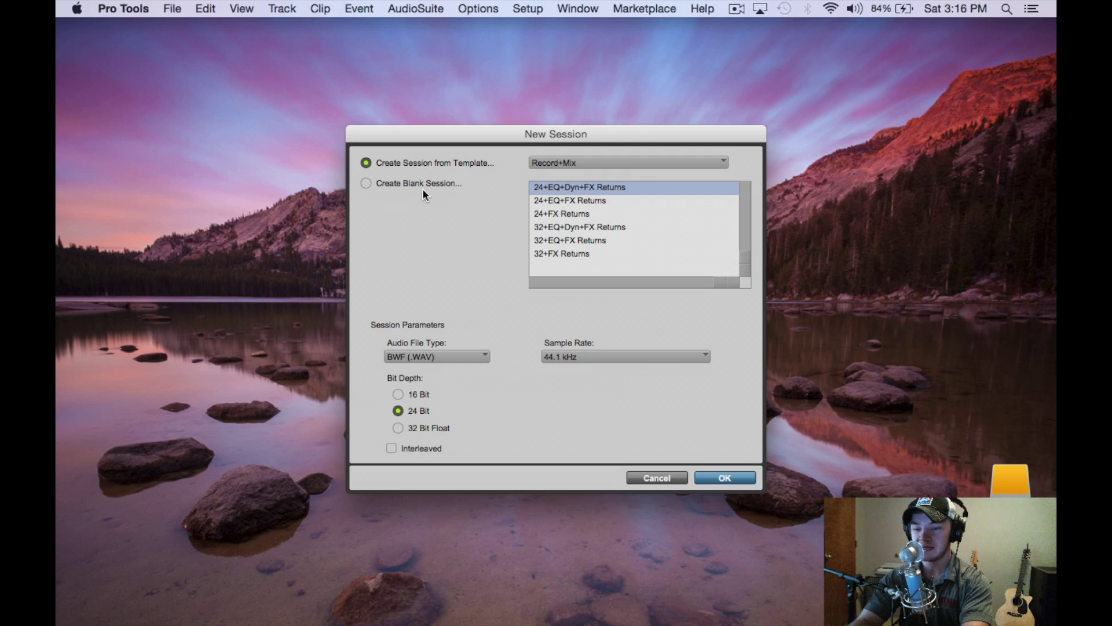
{"action": "left_click", "coordinate": [367, 183]}
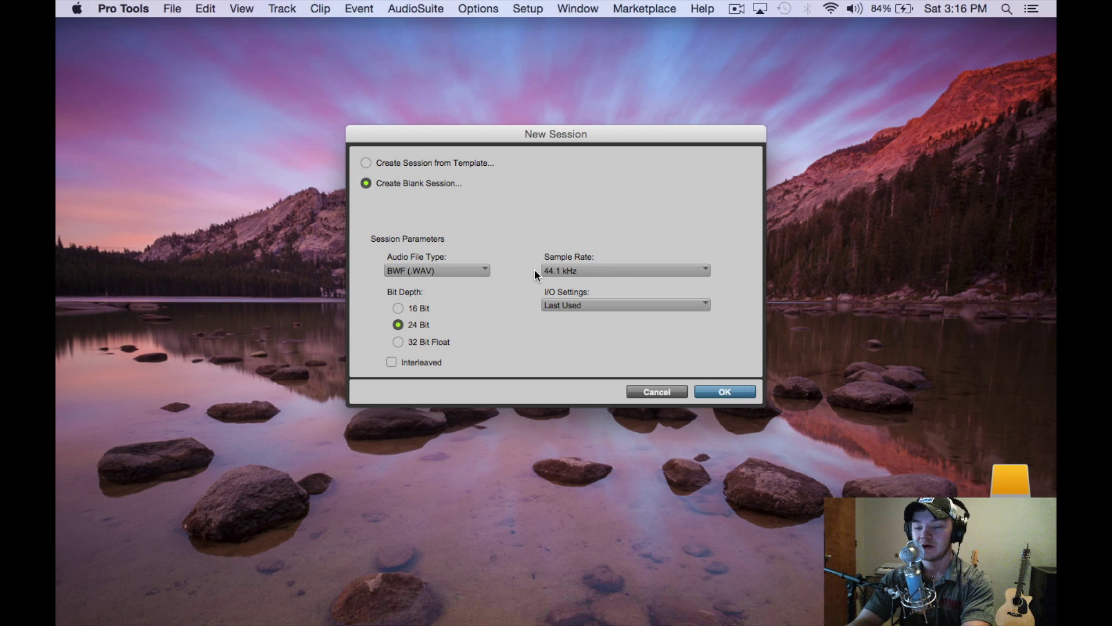
{"action": "left_click", "coordinate": [594, 270]}
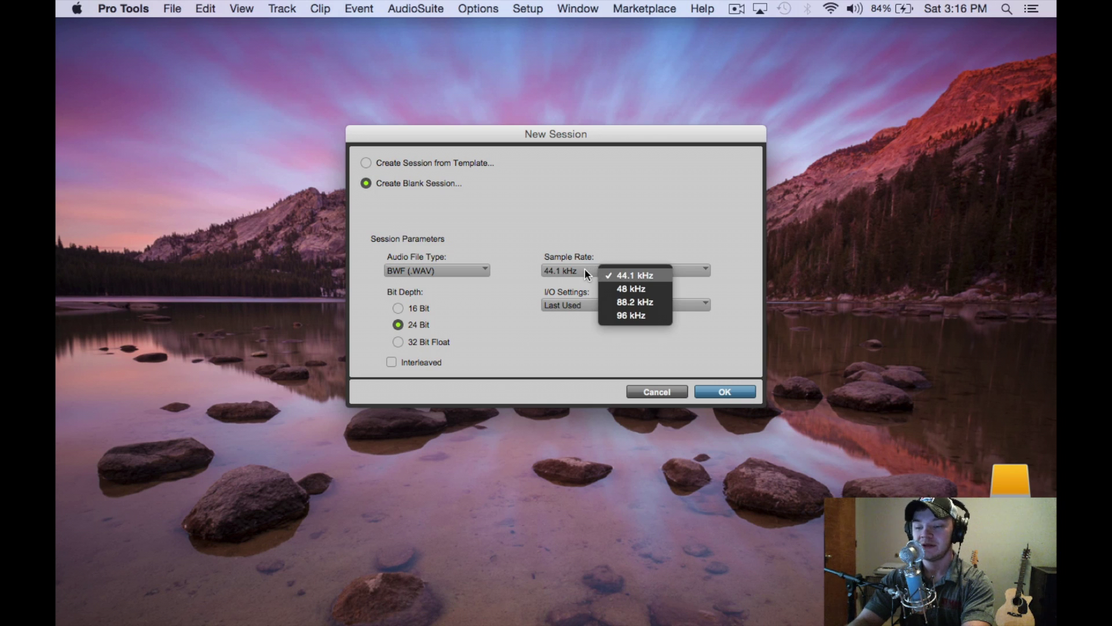
{"action": "left_click", "coordinate": [585, 268]}
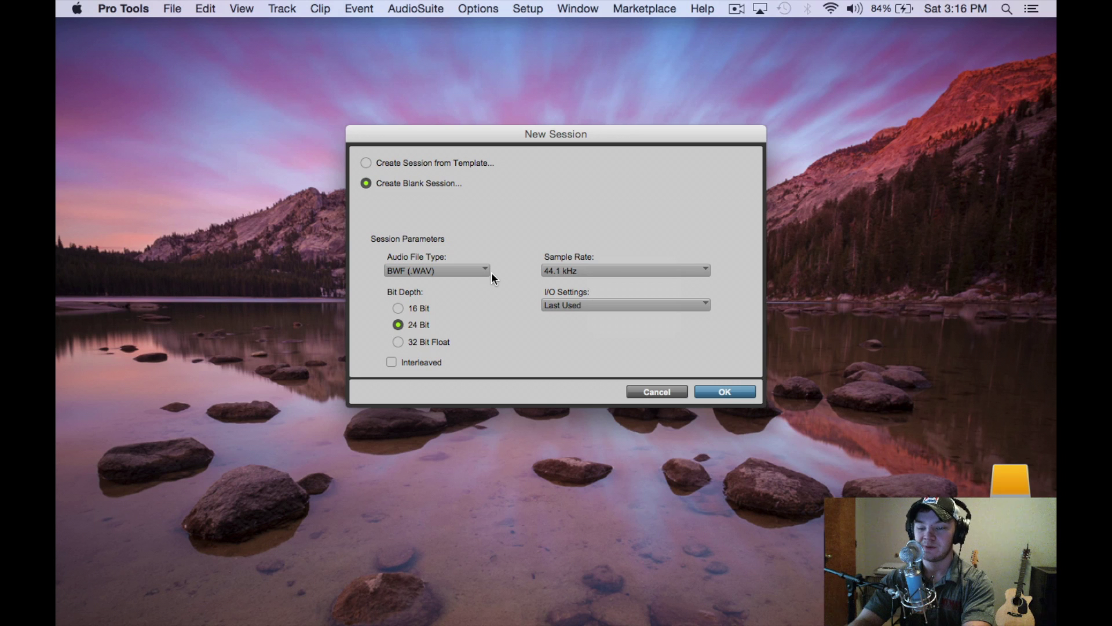
{"action": "left_click", "coordinate": [544, 270]}
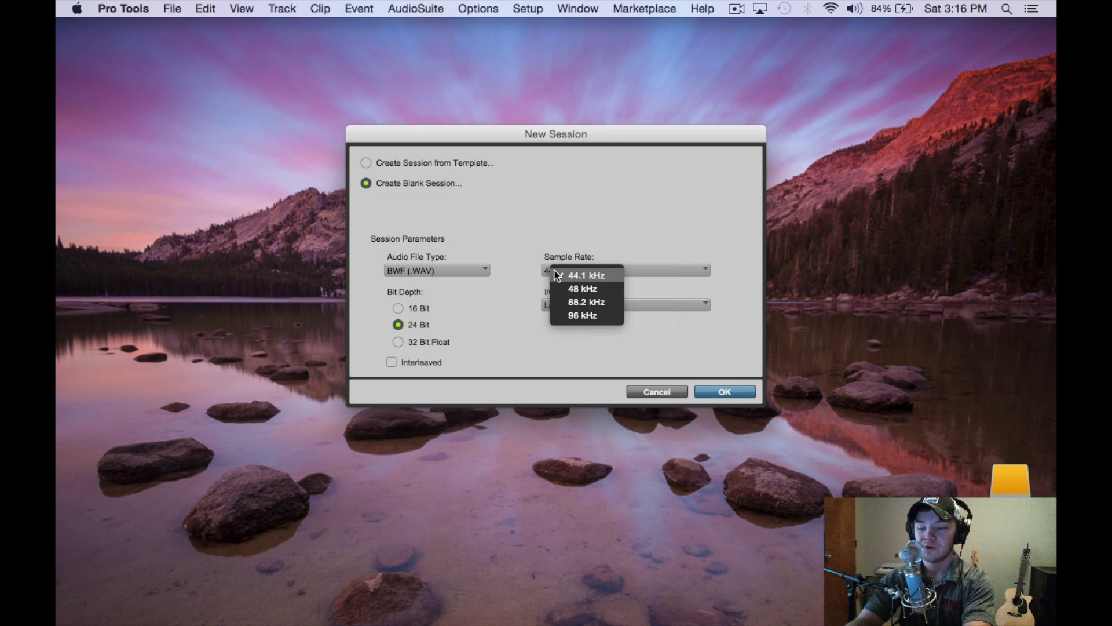
{"action": "left_click", "coordinate": [539, 268]}
{"action": "left_click", "coordinate": [551, 268]}
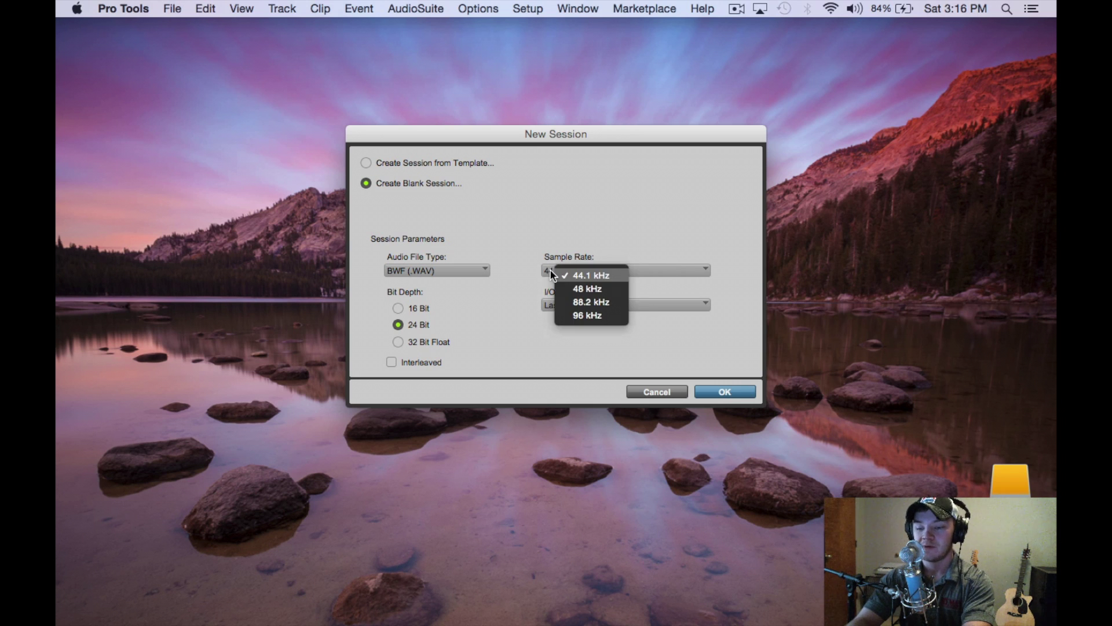
{"action": "left_click", "coordinate": [550, 270]}
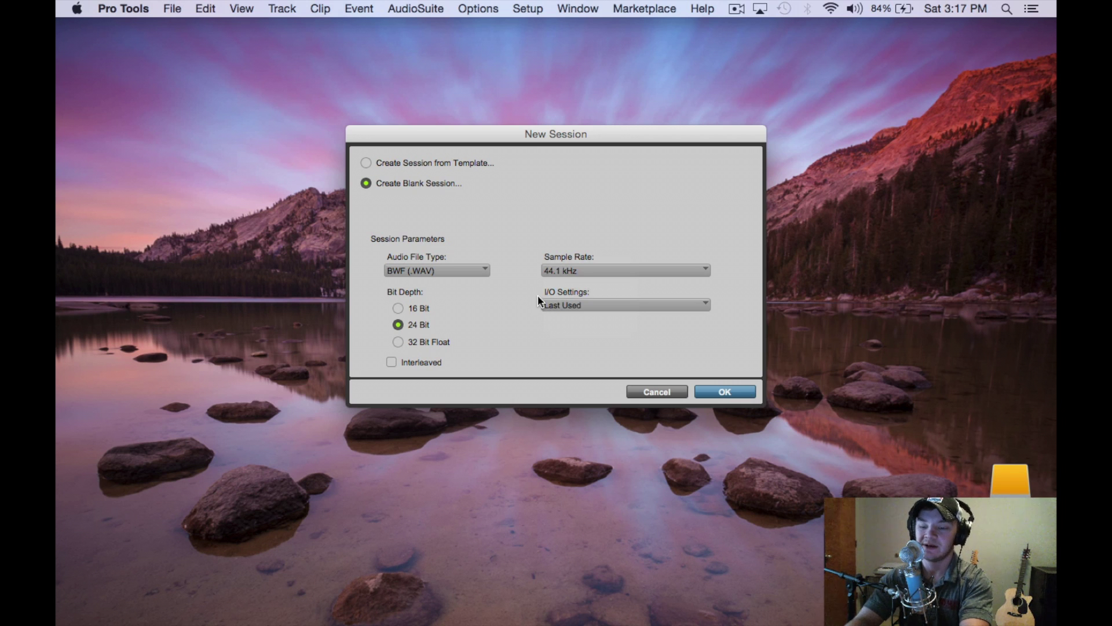
{"action": "left_click", "coordinate": [580, 307]}
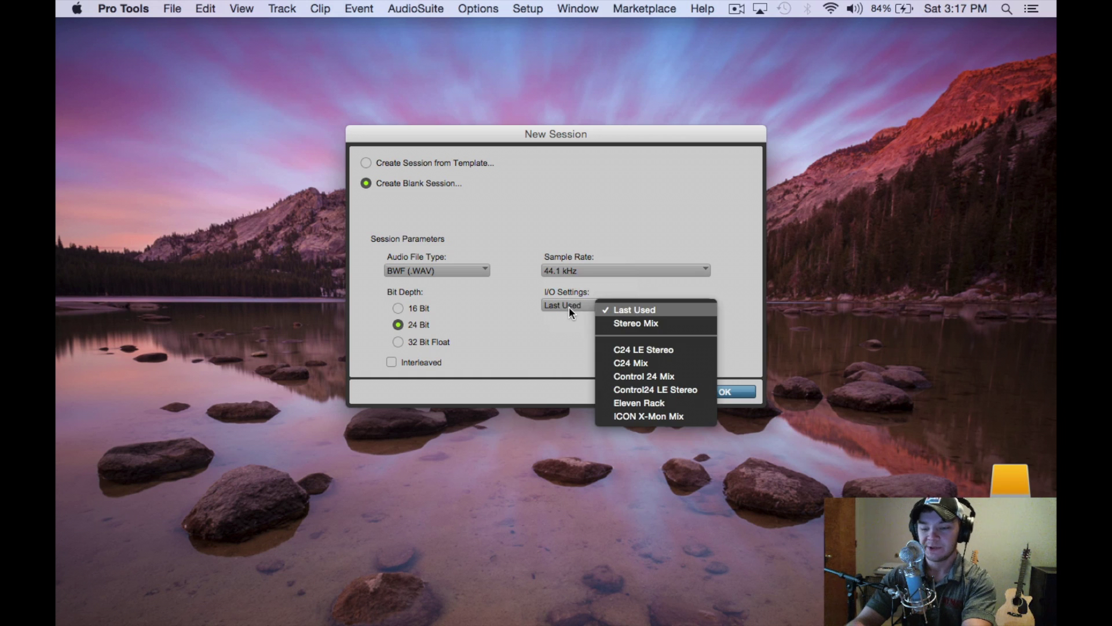
{"action": "left_click", "coordinate": [554, 307]}
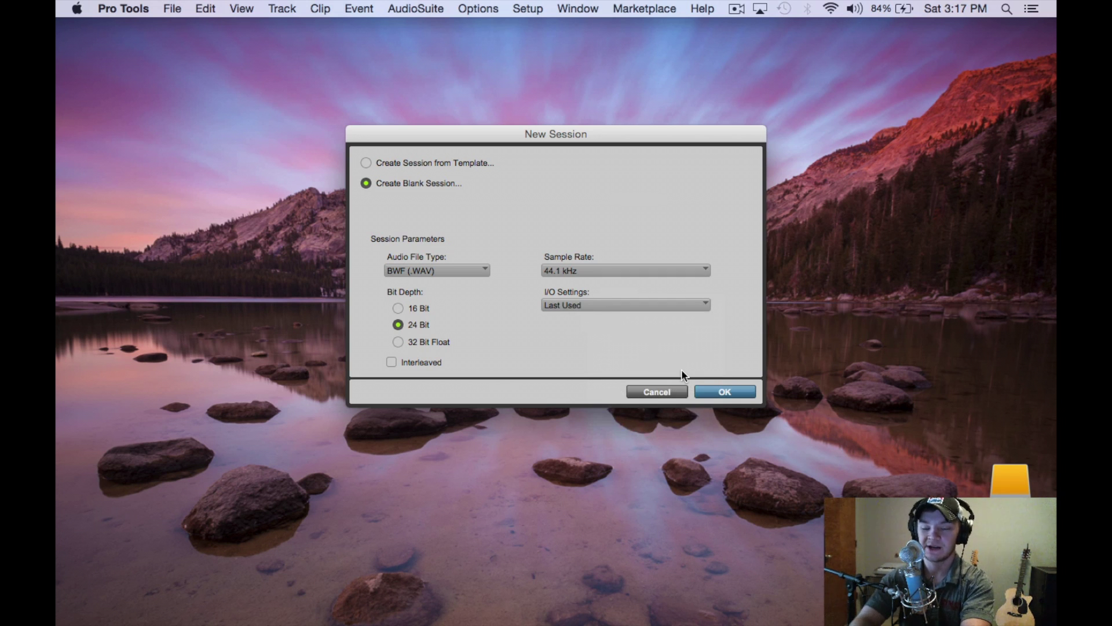
{"action": "left_click", "coordinate": [718, 394]}
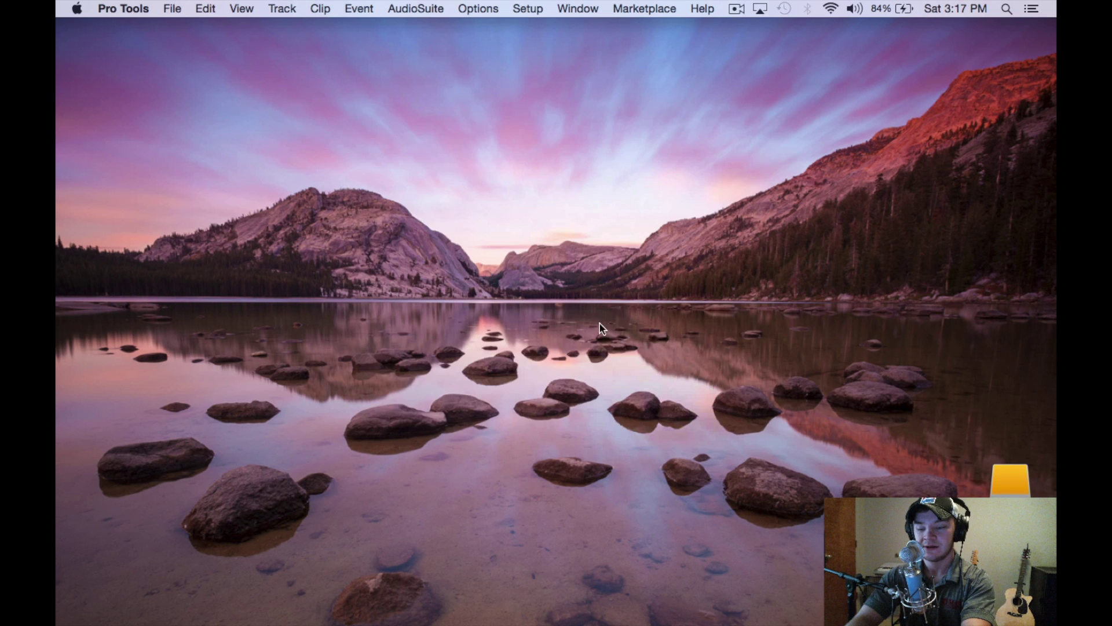
Step: Save the new session as Tutorial on the My Mac External drive and discard the changes to the open "test" session
{"action": "key", "text": "BackSpace"}
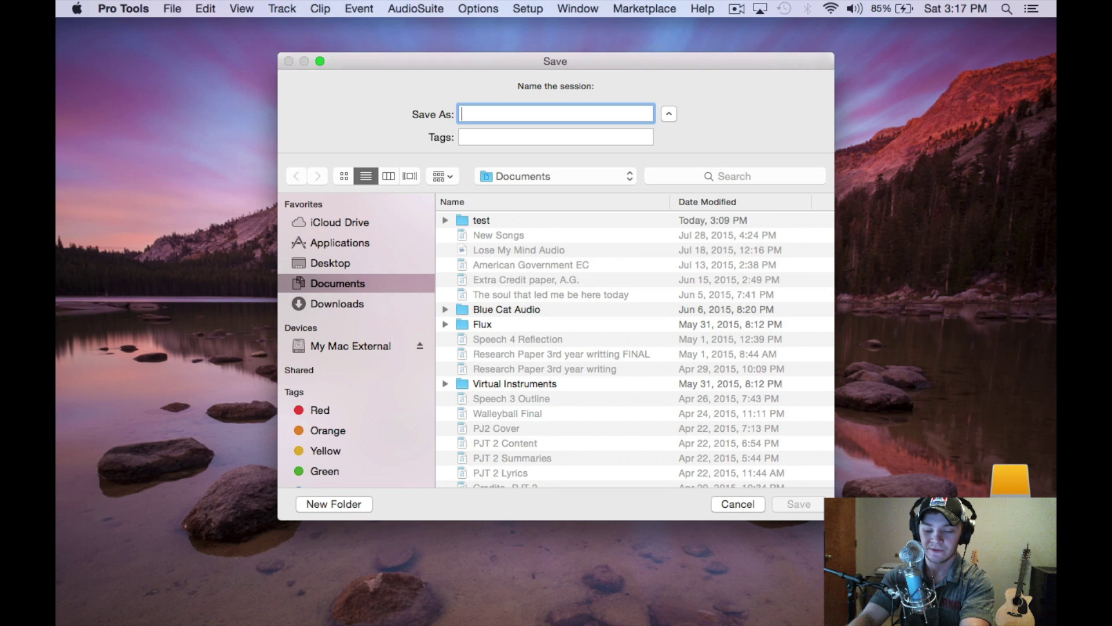
{"action": "type", "text": "Tutor"}
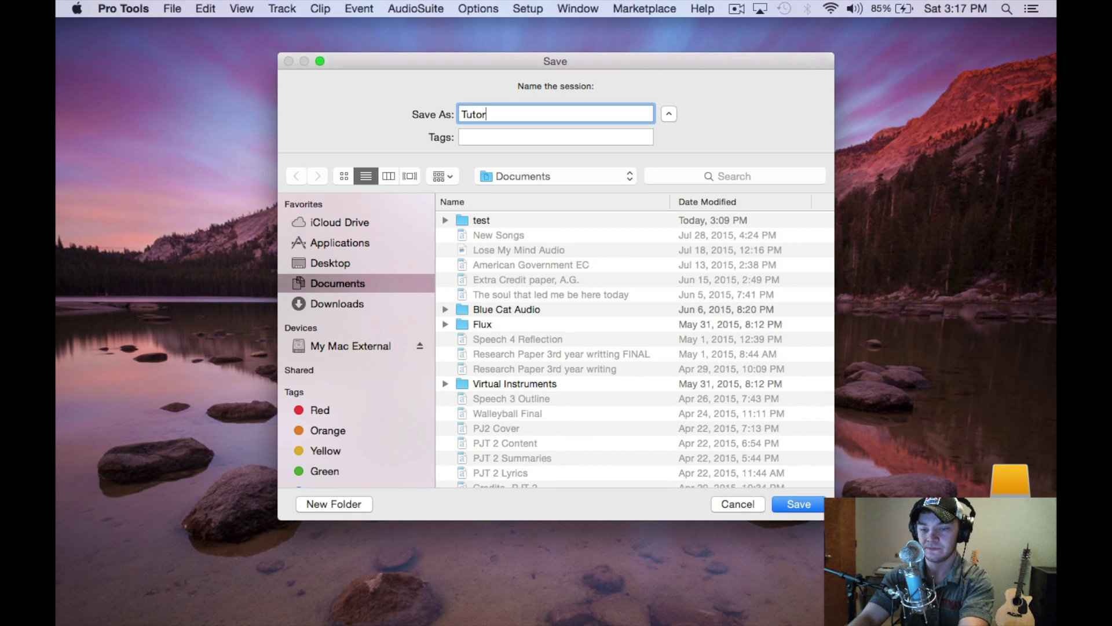
{"action": "type", "text": "ial"}
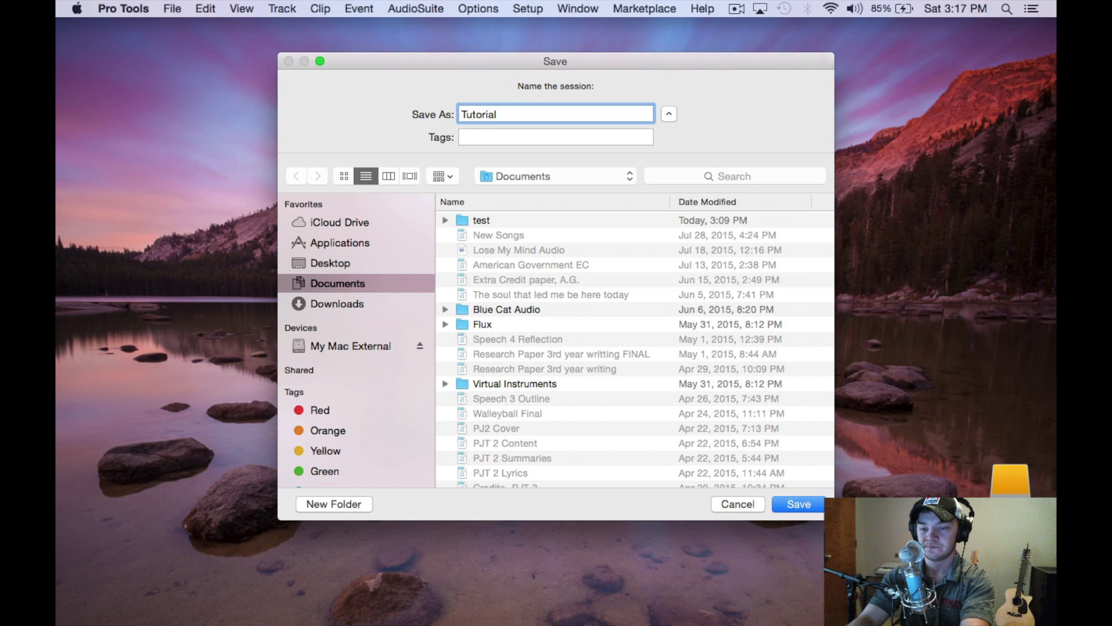
{"action": "left_click", "coordinate": [366, 343]}
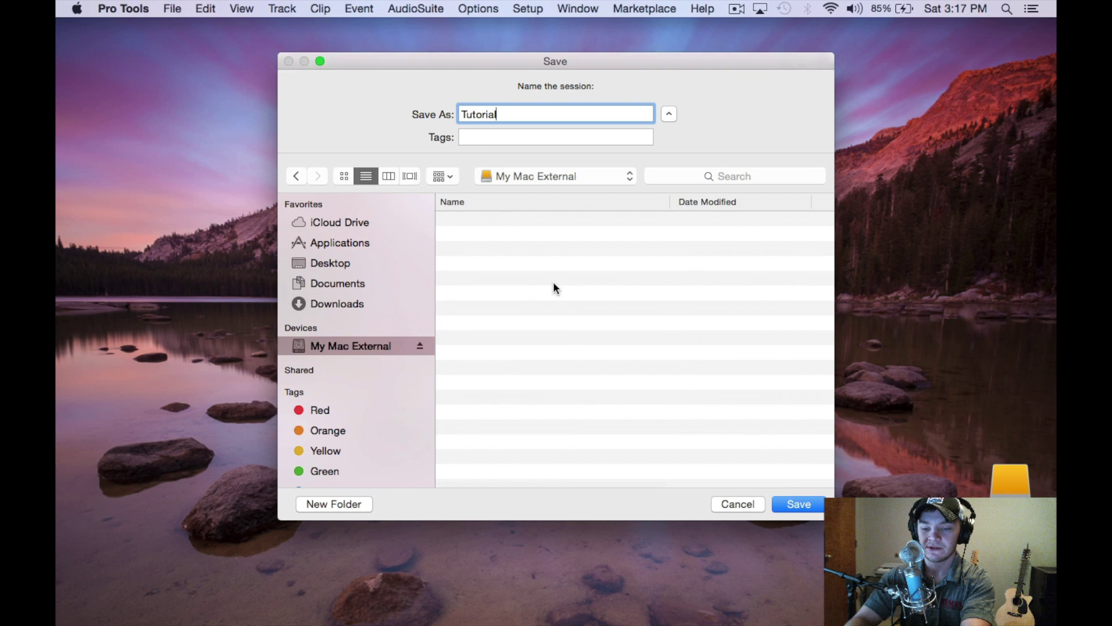
{"action": "scroll", "coordinate": [554, 281], "scroll_direction": "down", "scroll_amount": 5}
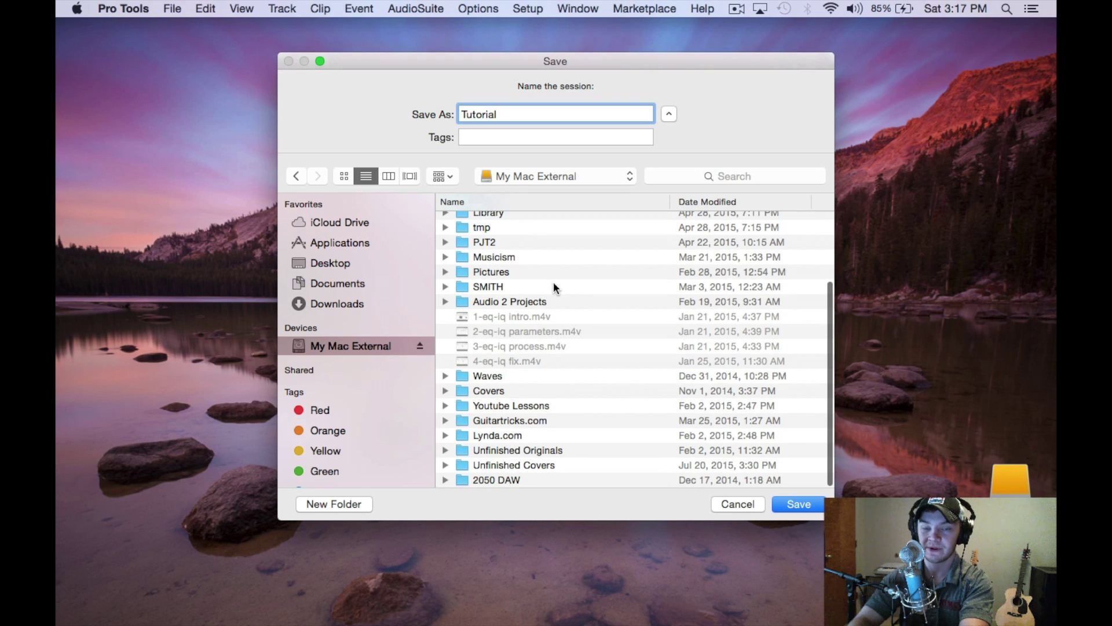
{"action": "scroll", "coordinate": [519, 321], "scroll_direction": "up", "scroll_amount": 5}
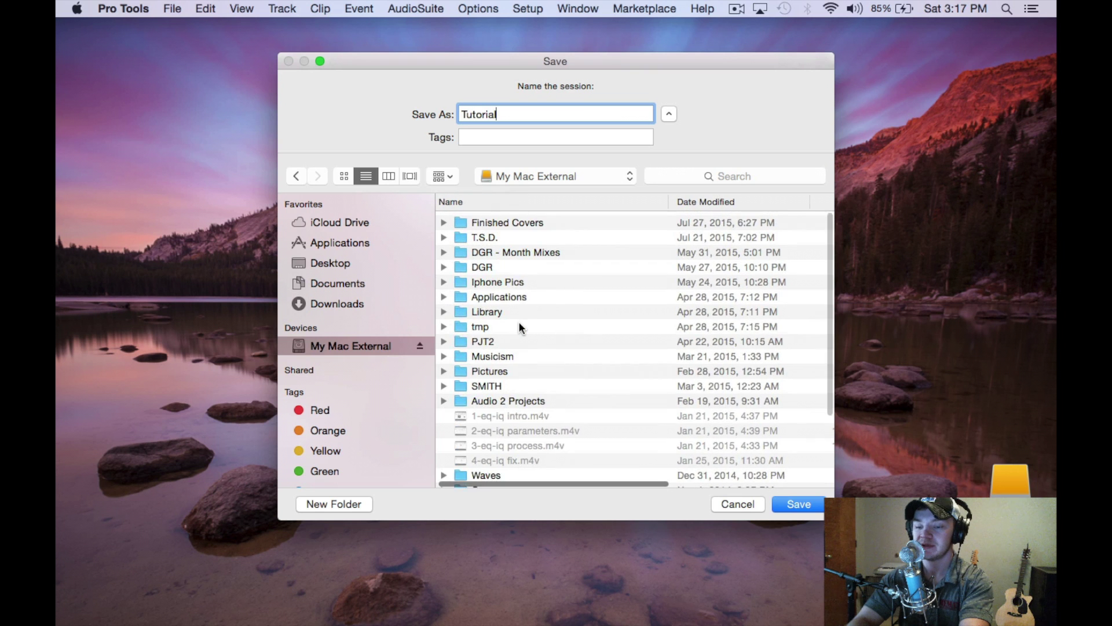
{"action": "scroll", "coordinate": [520, 321], "scroll_direction": "down", "scroll_amount": 5}
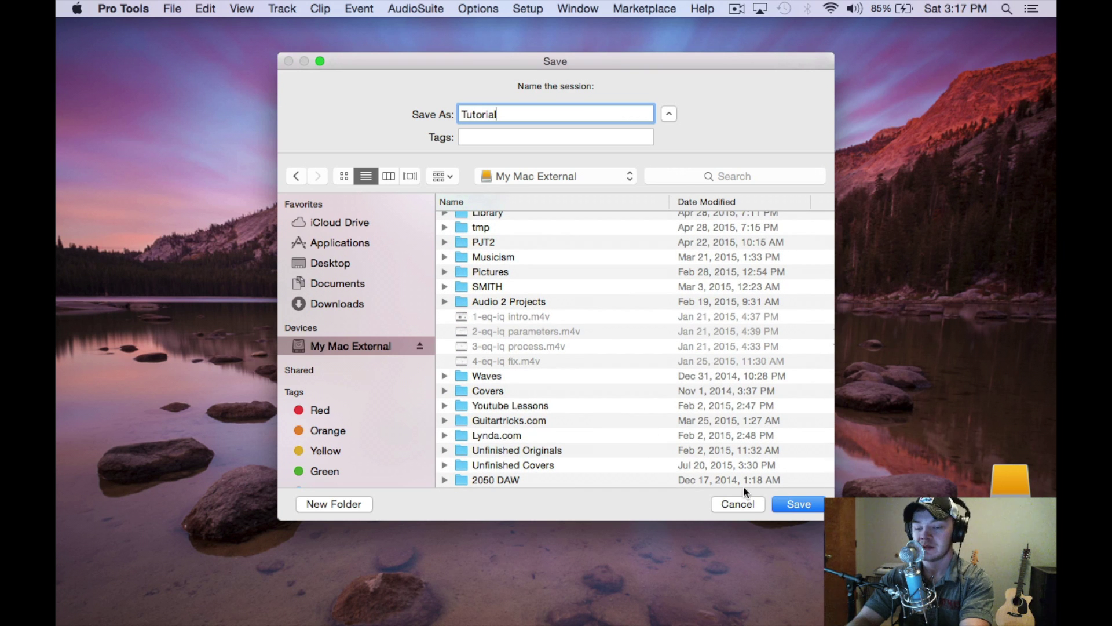
{"action": "left_click", "coordinate": [803, 503]}
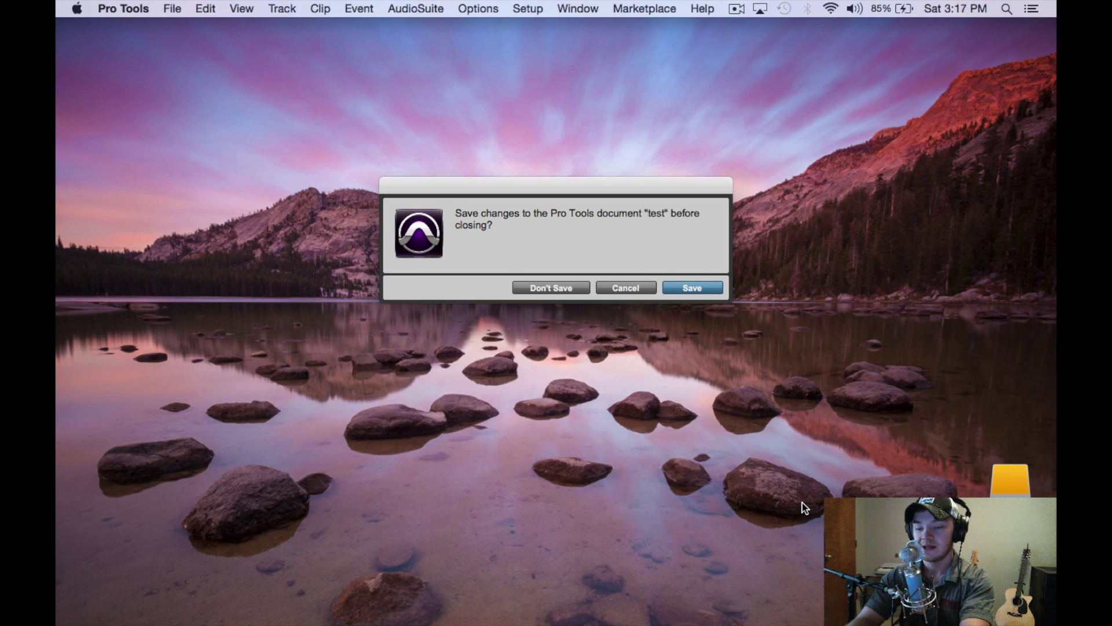
{"action": "left_click", "coordinate": [543, 286]}
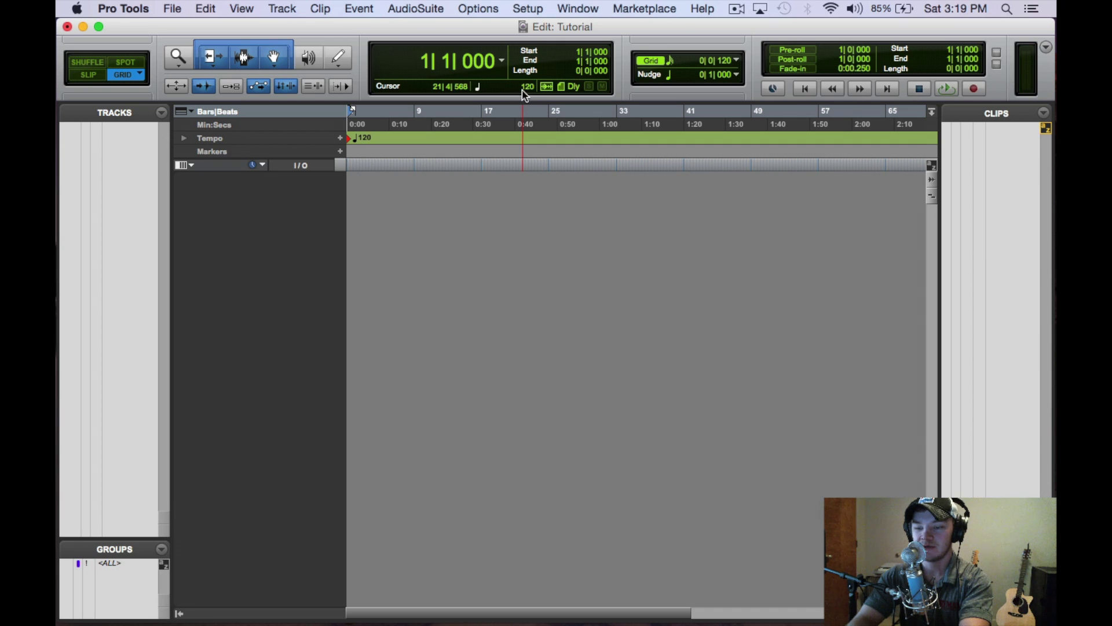
{"action": "left_click", "coordinate": [501, 64]}
{"action": "left_click", "coordinate": [499, 67]}
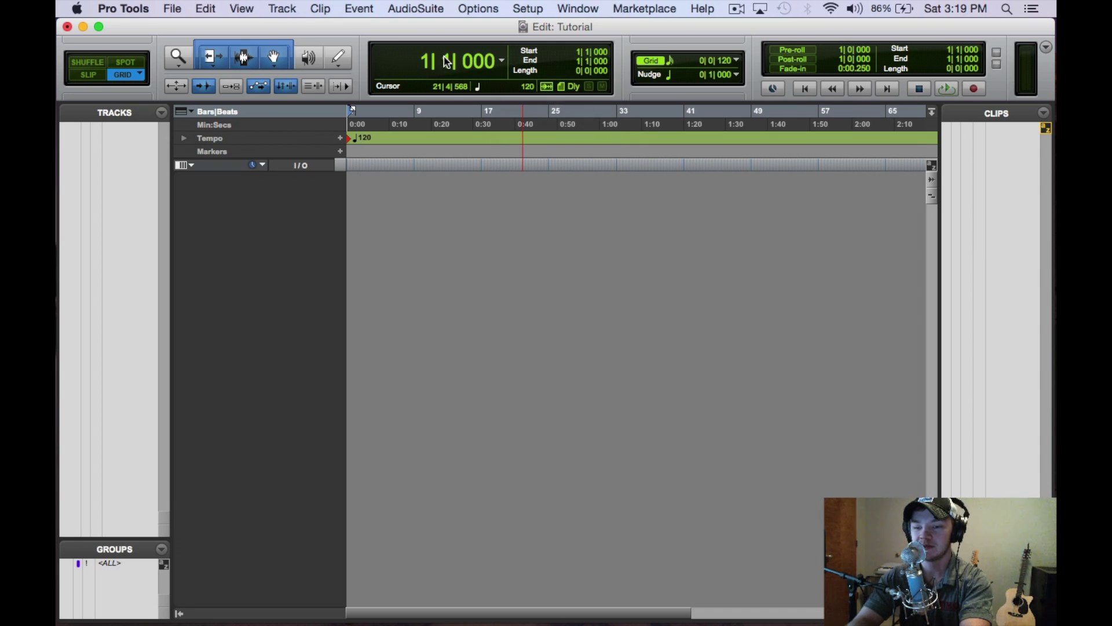
{"action": "left_click", "coordinate": [501, 62]}
{"action": "left_click", "coordinate": [497, 66]}
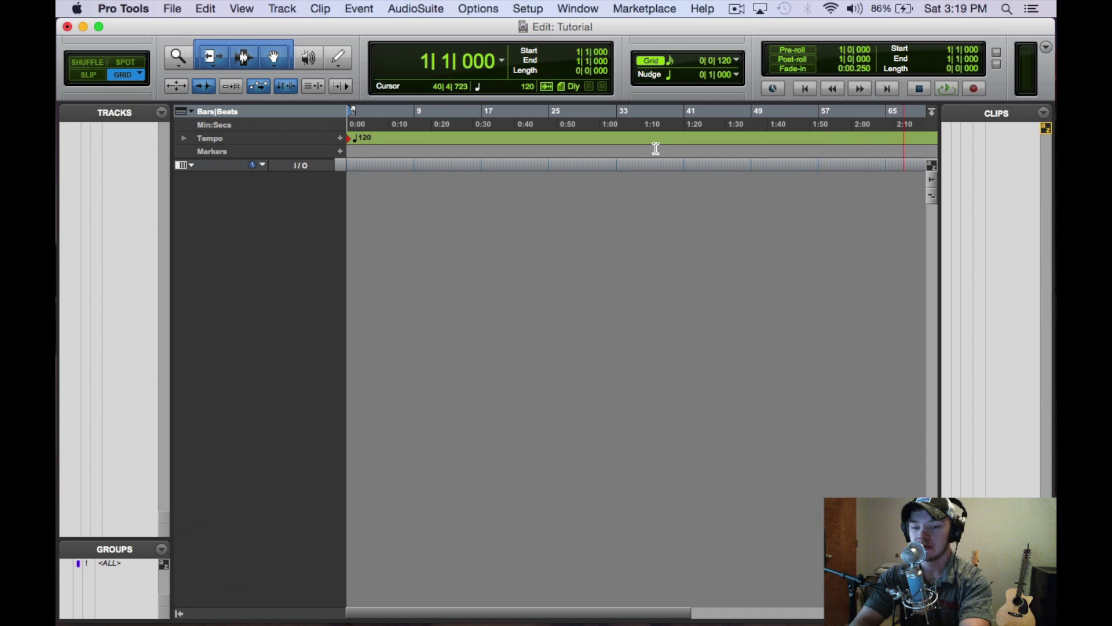
Step: Configure the playback engine to use Scarlett 2i2 USB with a hardware buffer size of 1024 samples
{"action": "left_click", "coordinate": [517, 8]}
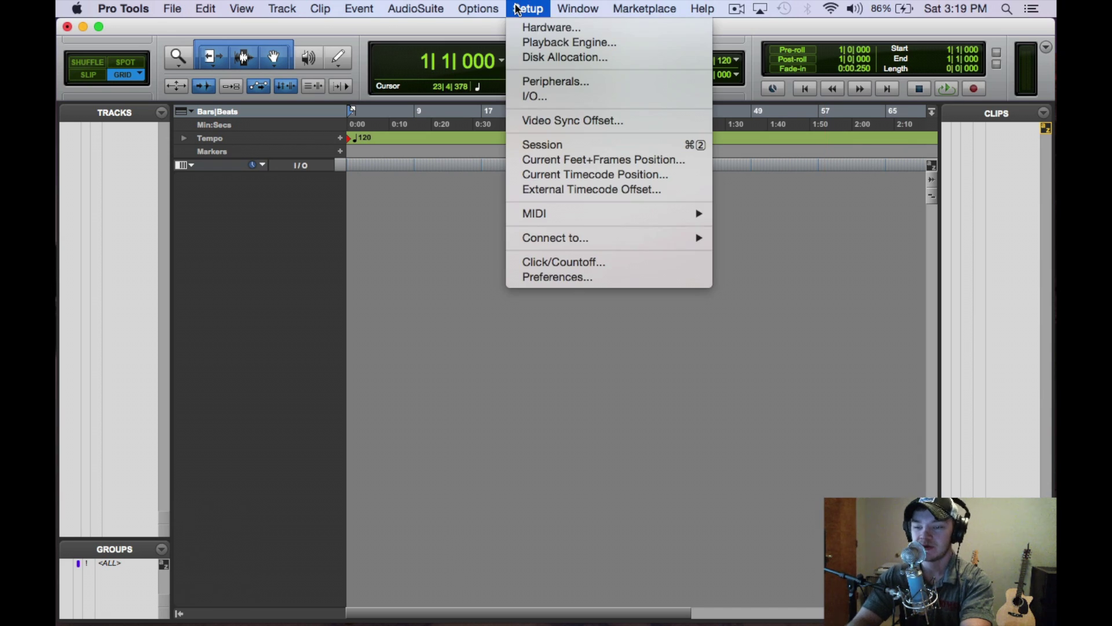
{"action": "left_click", "coordinate": [550, 42]}
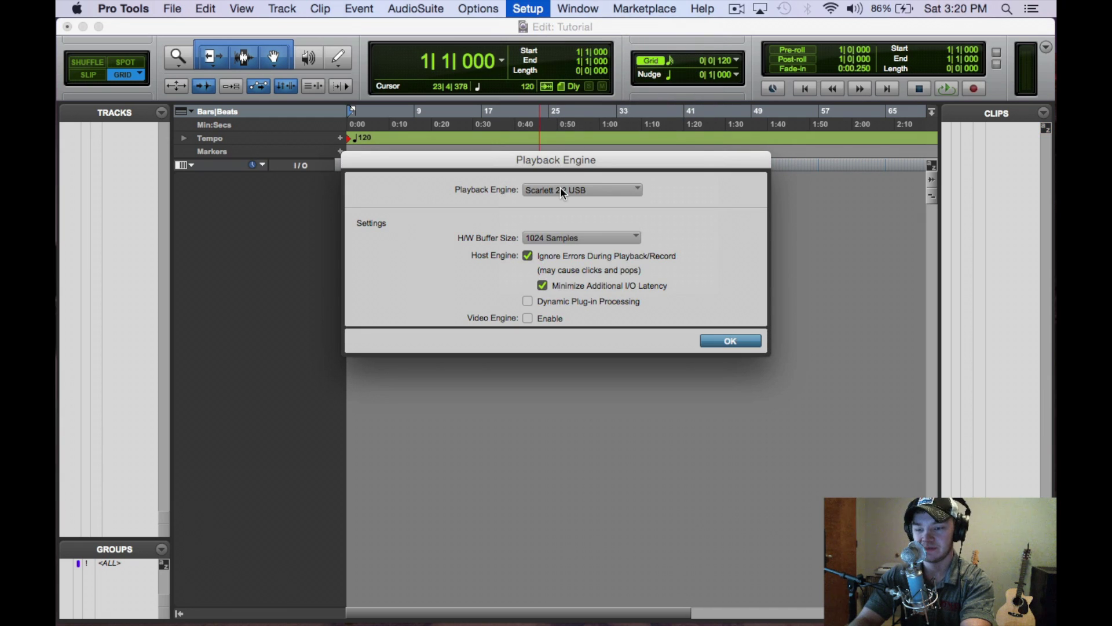
{"action": "left_click", "coordinate": [560, 190]}
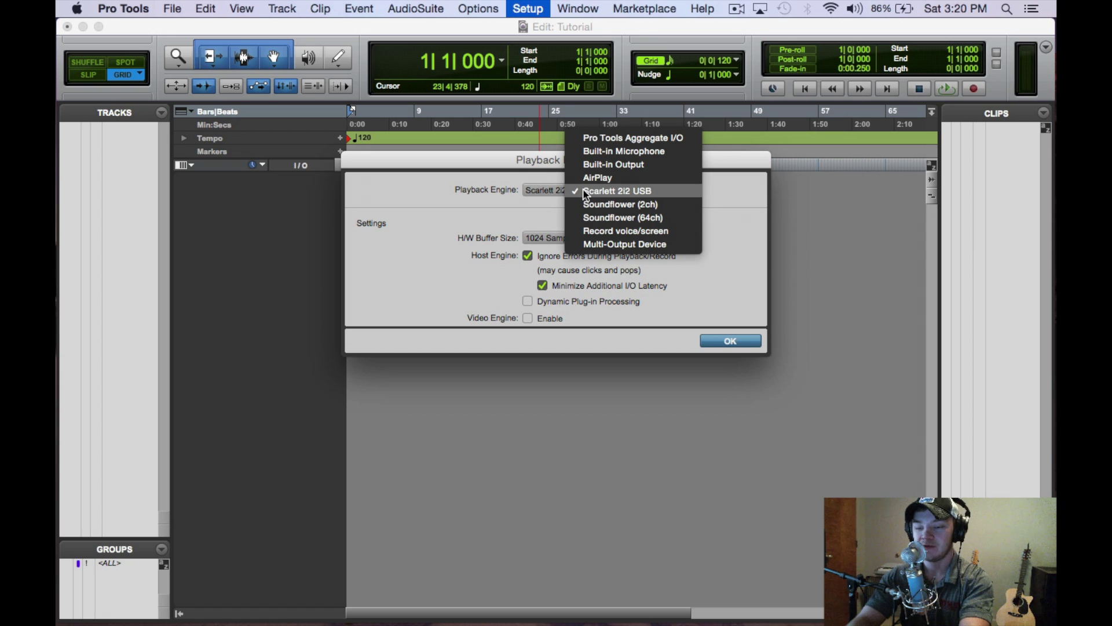
{"action": "left_click", "coordinate": [558, 191]}
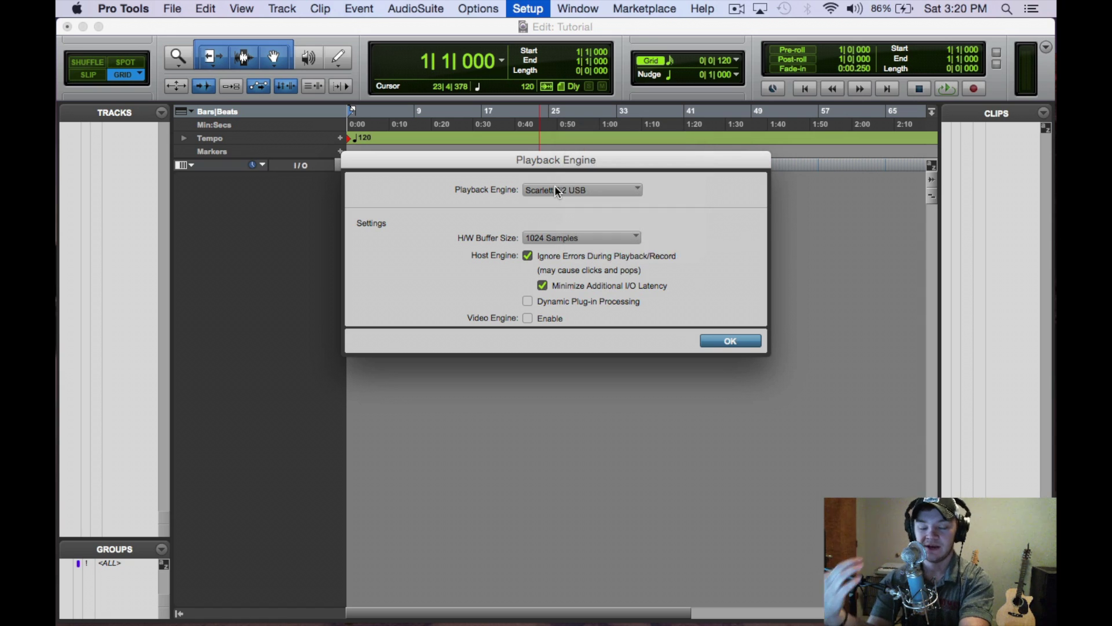
{"action": "left_click", "coordinate": [556, 239]}
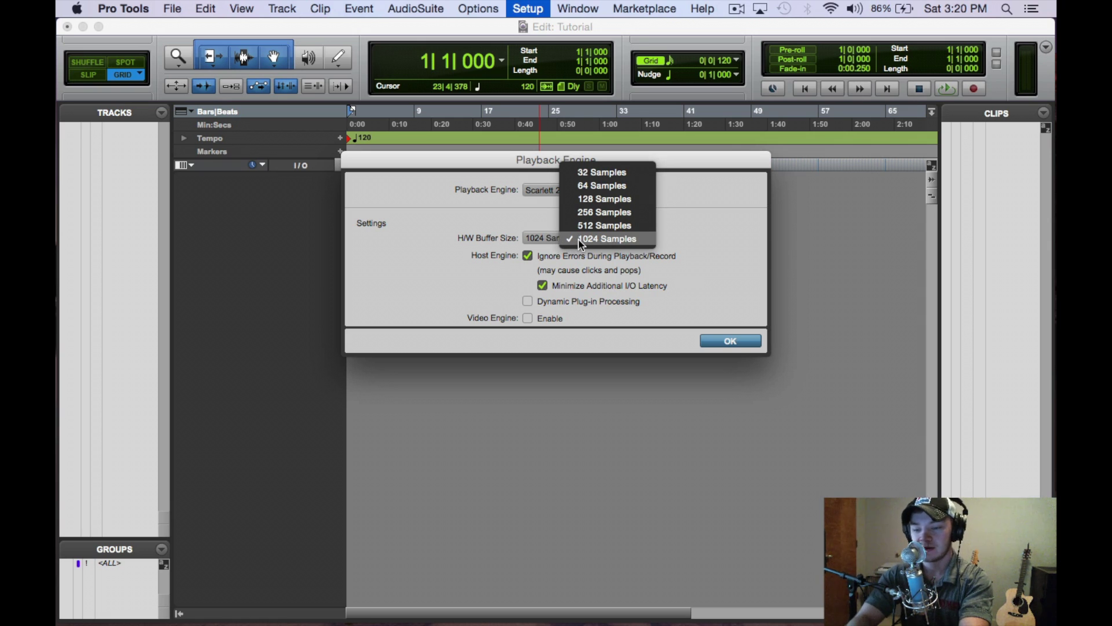
{"action": "left_click", "coordinate": [581, 240]}
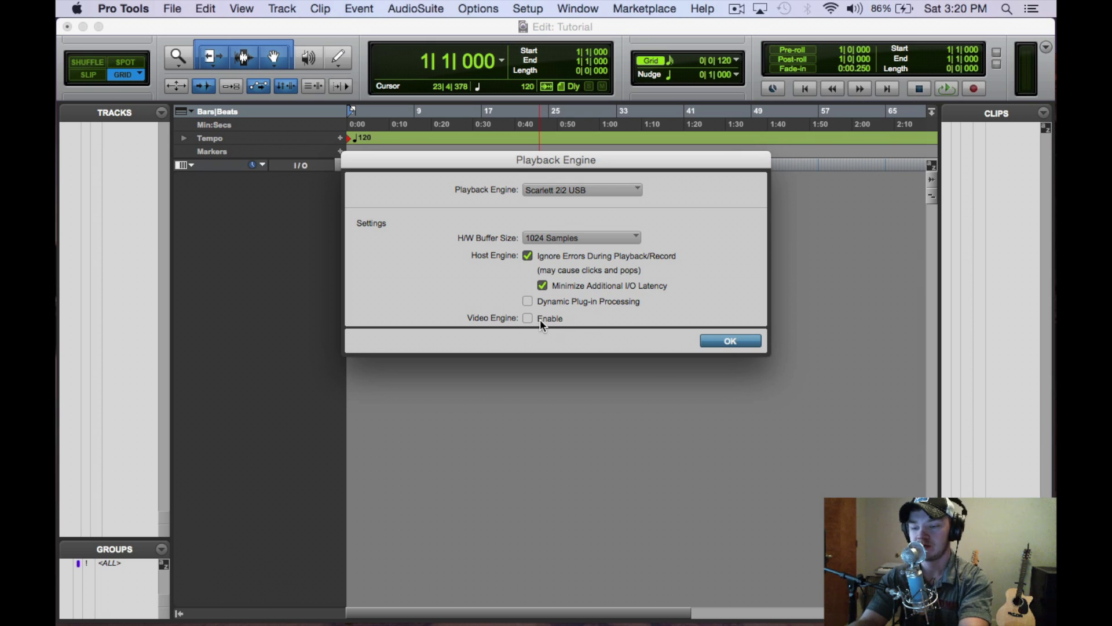
{"action": "key", "text": "Return"}
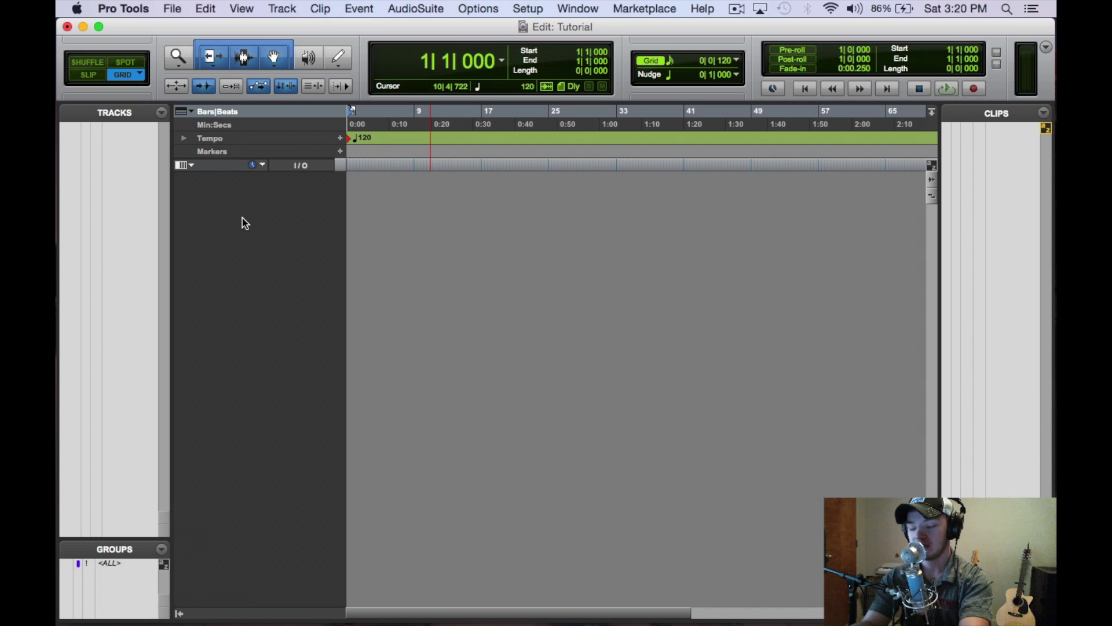
Step: Create one mono audio track based on samples and delete it from the session again
{"action": "key", "text": "super+shift+n"}
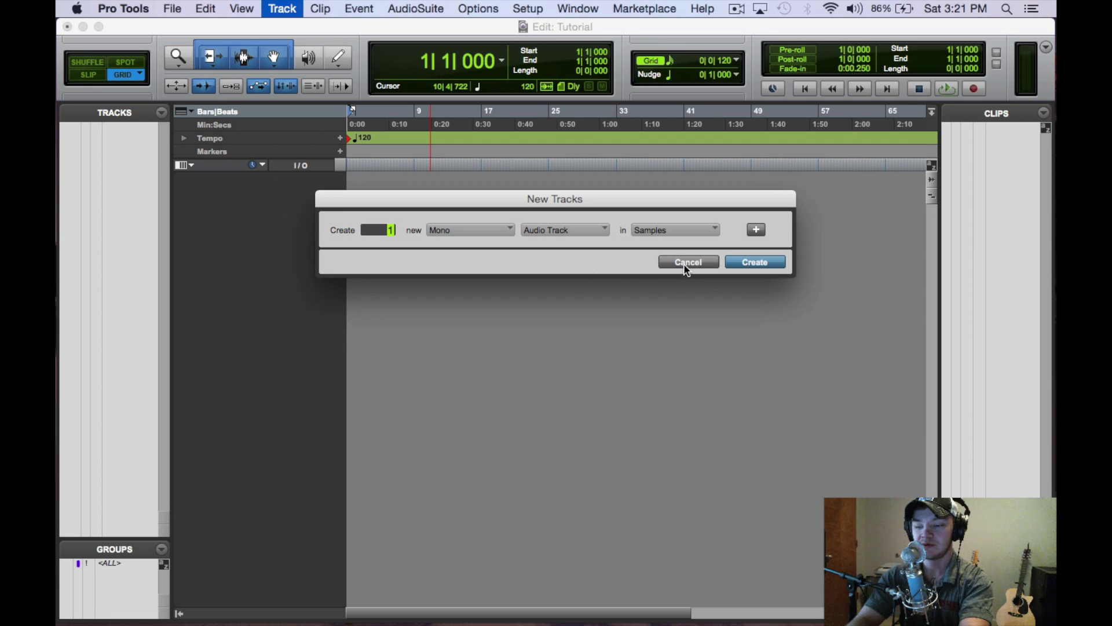
{"action": "key", "text": "Return"}
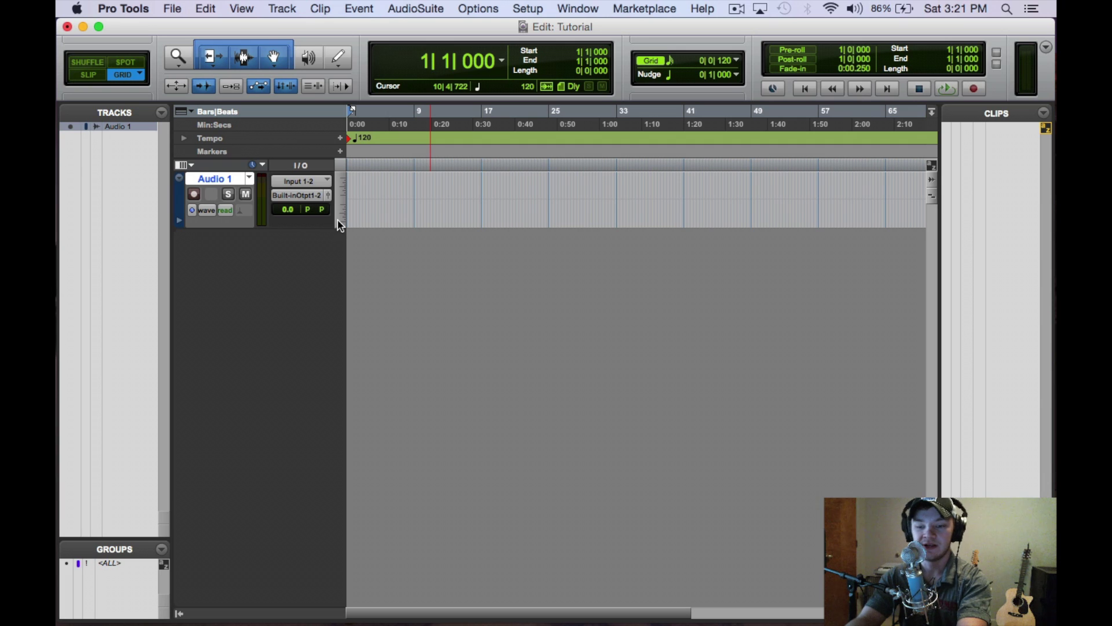
{"action": "right_click", "coordinate": [224, 184]}
{"action": "left_click", "coordinate": [254, 305]}
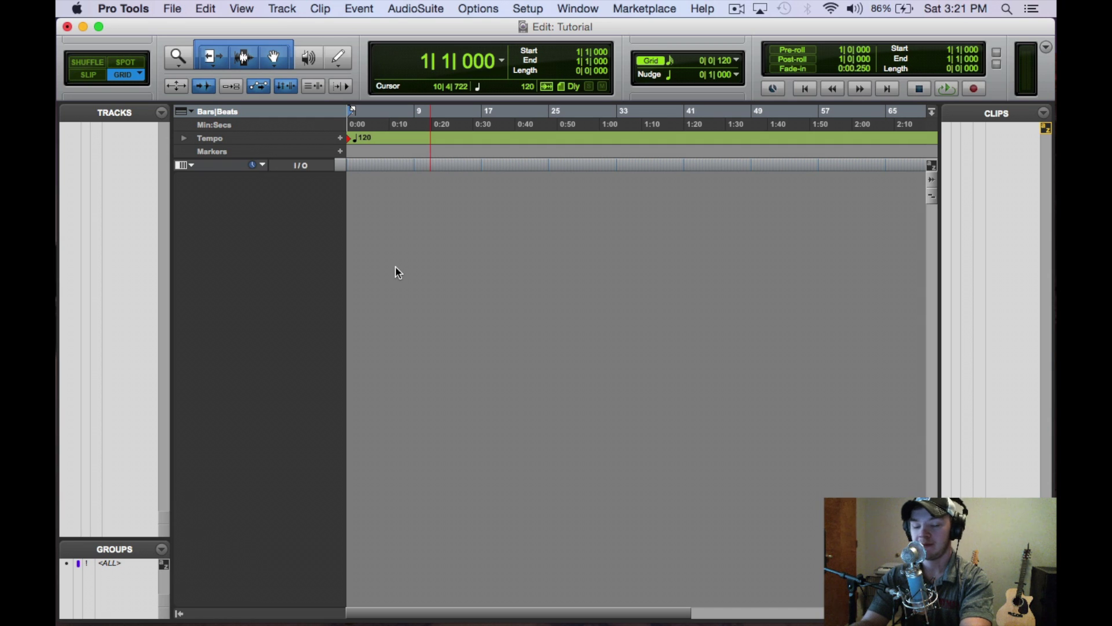
Step: Create one new mono audio track with samples as its timebase
{"action": "key", "text": "super+shift+n"}
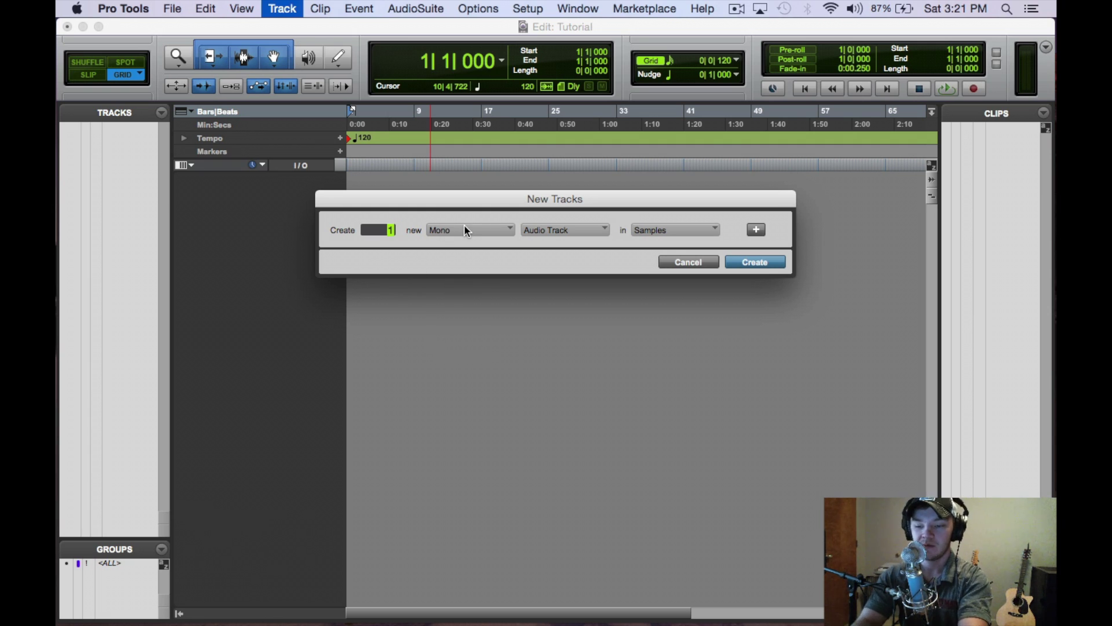
{"action": "left_click", "coordinate": [444, 231]}
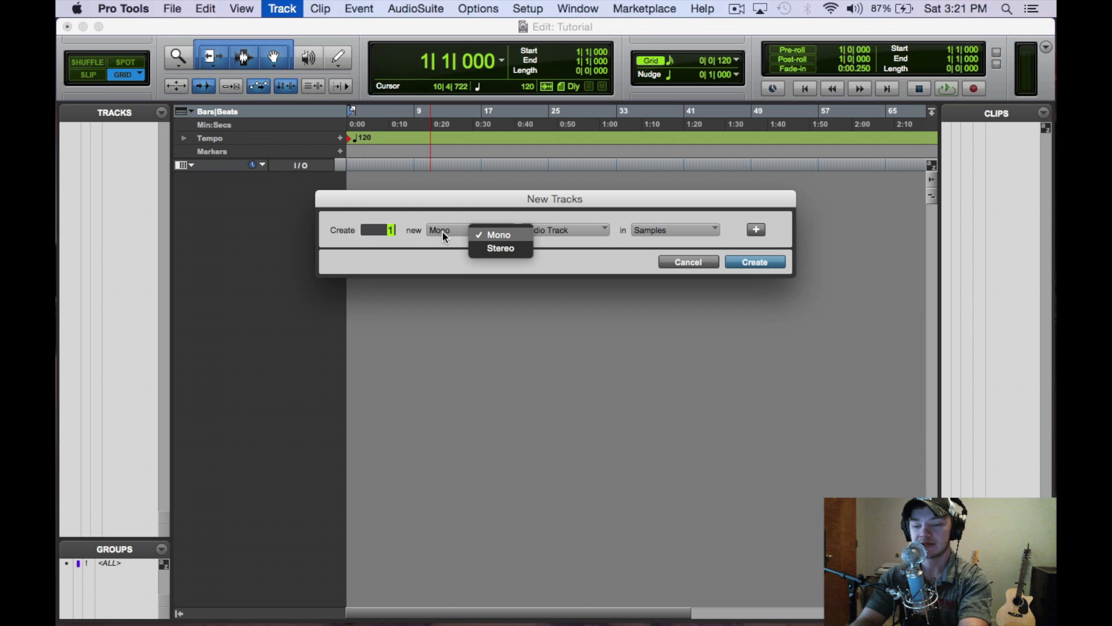
{"action": "left_click", "coordinate": [443, 231]}
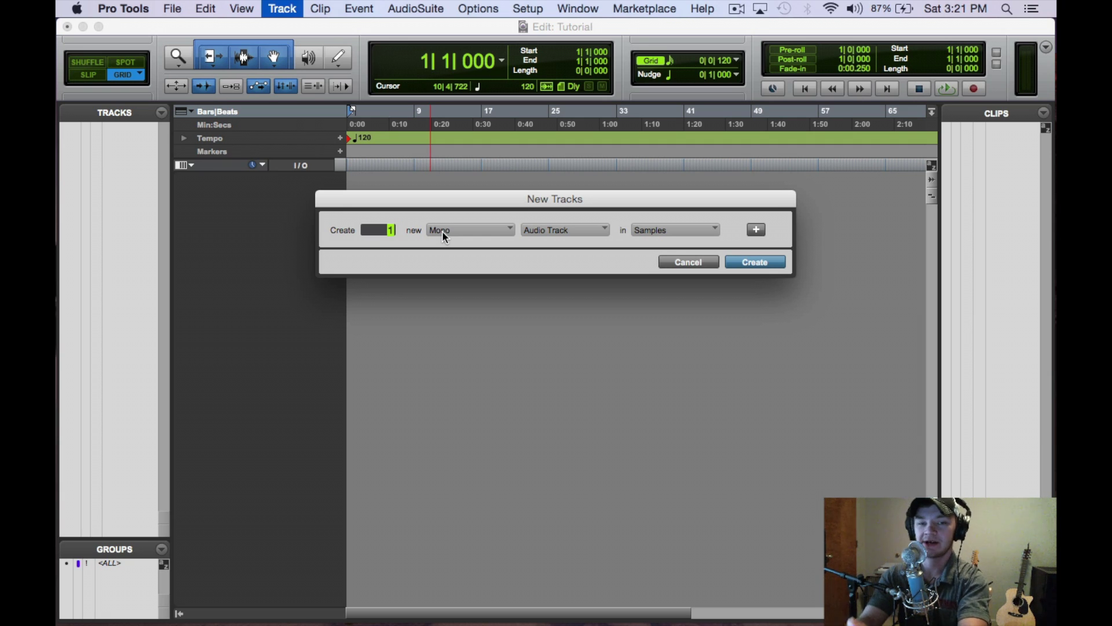
{"action": "left_click", "coordinate": [442, 230]}
{"action": "left_click", "coordinate": [443, 231]}
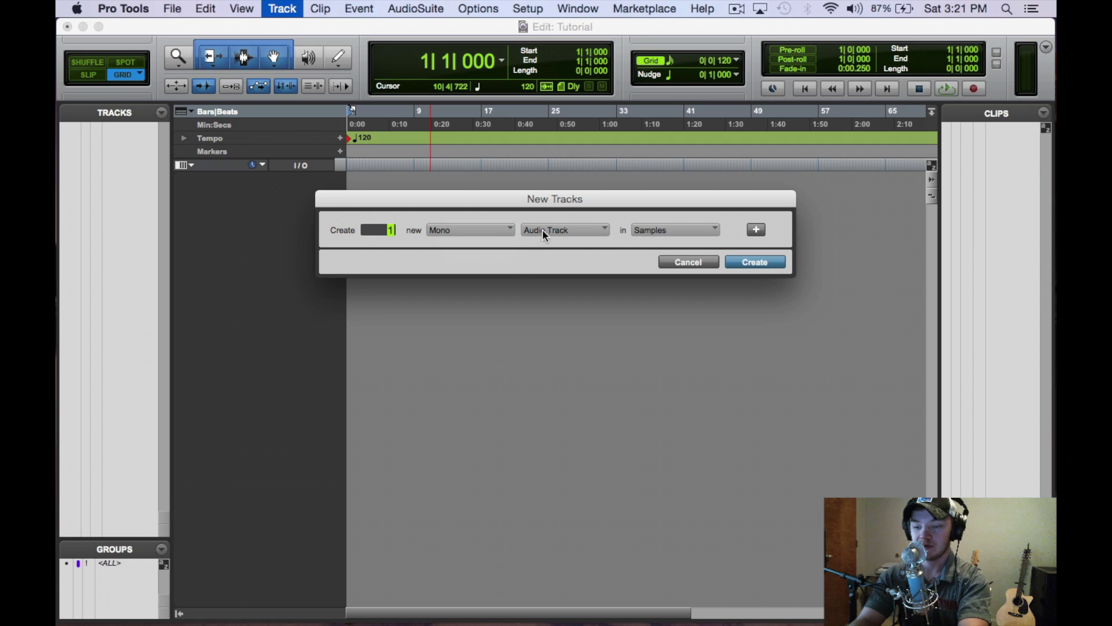
{"action": "left_click", "coordinate": [488, 231]}
{"action": "left_click", "coordinate": [497, 249]}
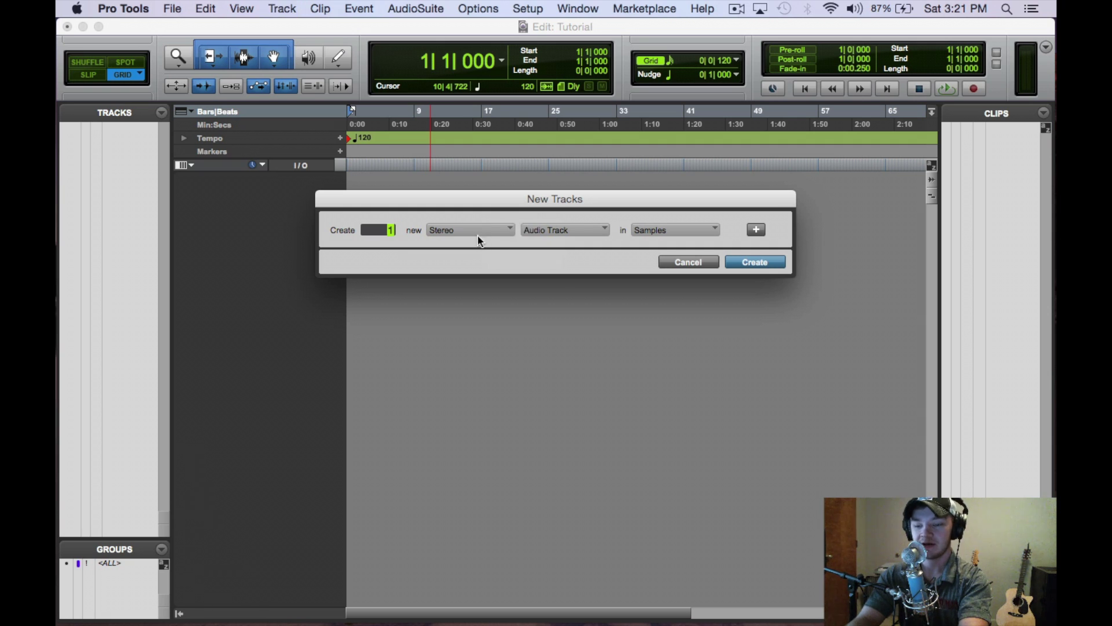
{"action": "left_click", "coordinate": [548, 229]}
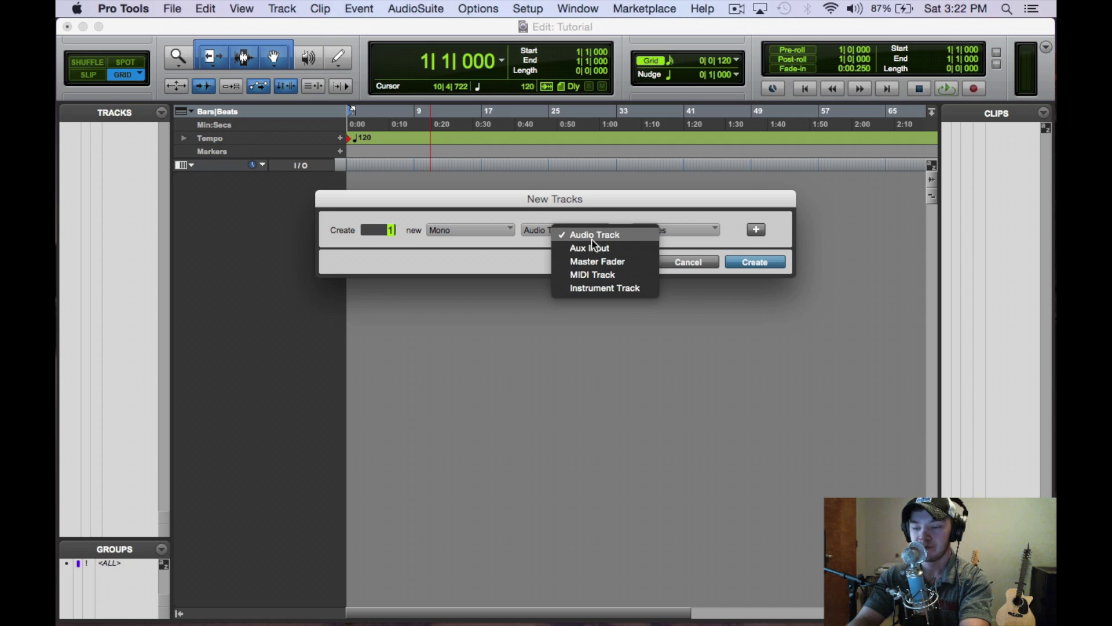
{"action": "left_click", "coordinate": [573, 236]}
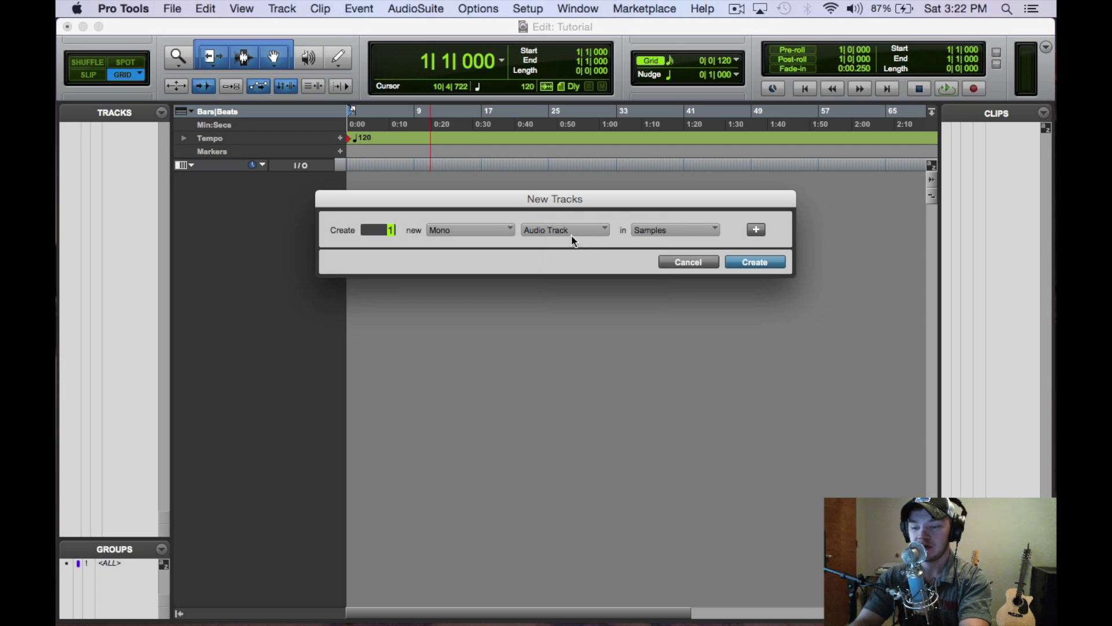
{"action": "left_click", "coordinate": [676, 229]}
{"action": "left_click", "coordinate": [718, 235]}
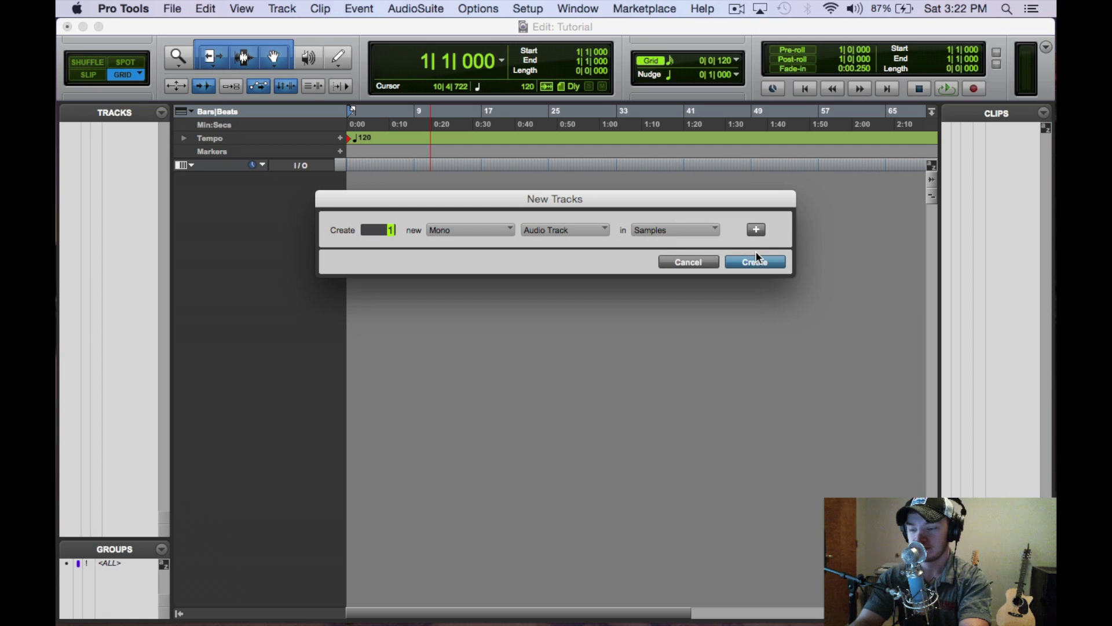
{"action": "left_click", "coordinate": [756, 257]}
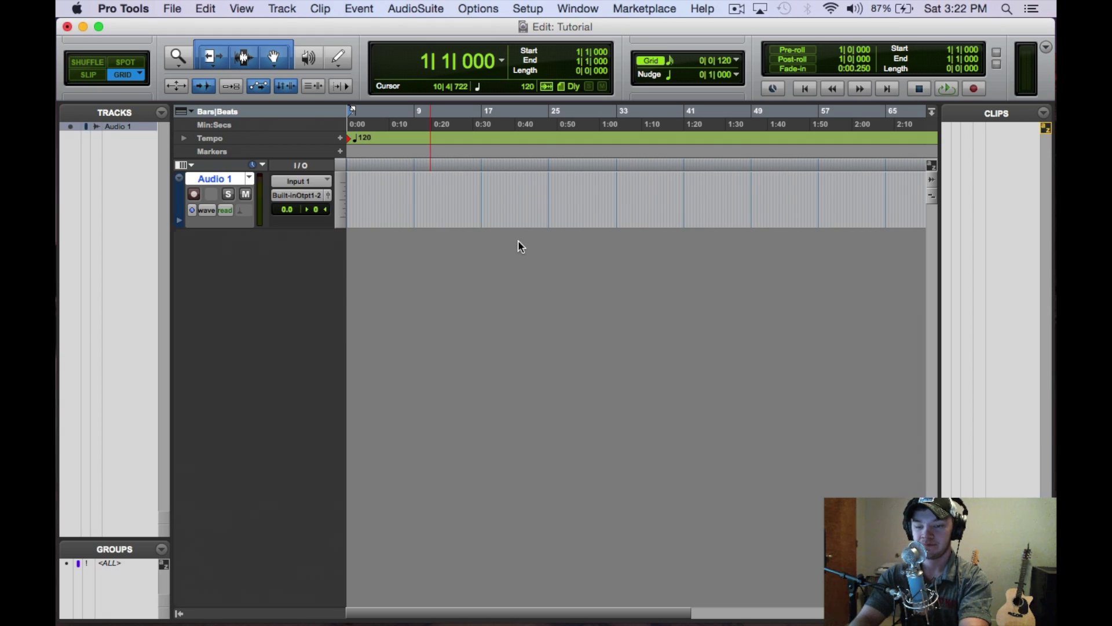
{"action": "double_click", "coordinate": [221, 180]}
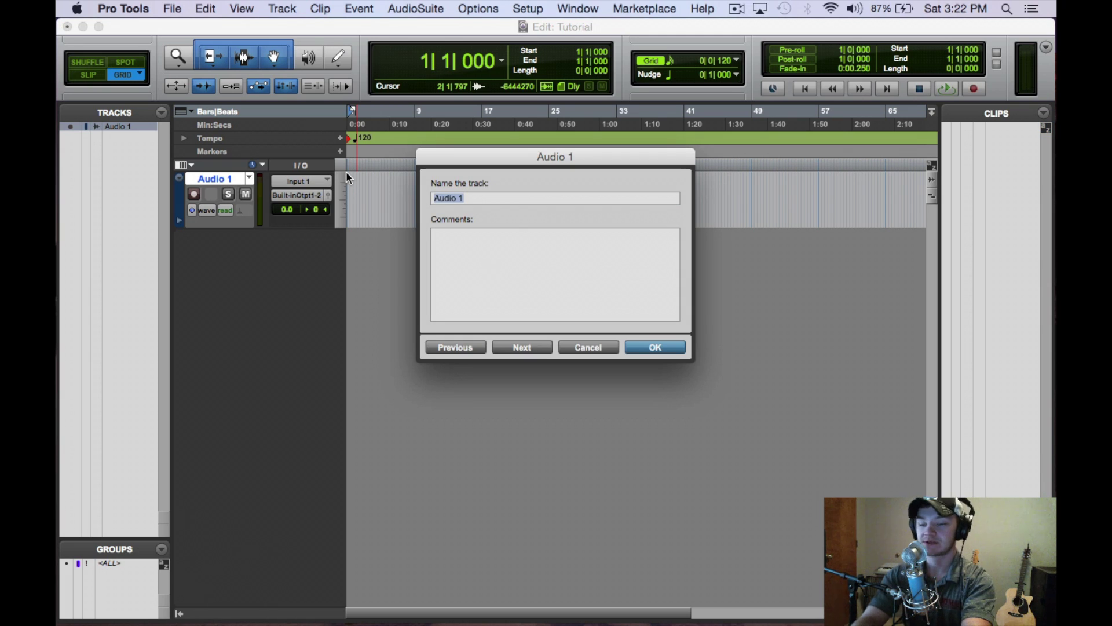
{"action": "key", "text": "BackSpace"}
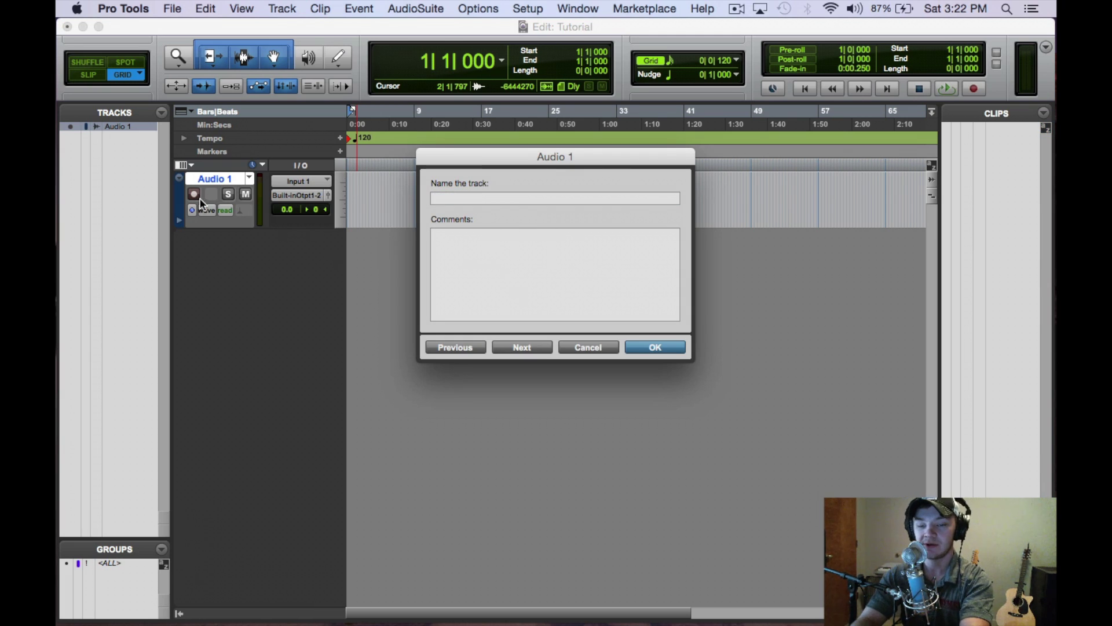
{"action": "left_click", "coordinate": [587, 348]}
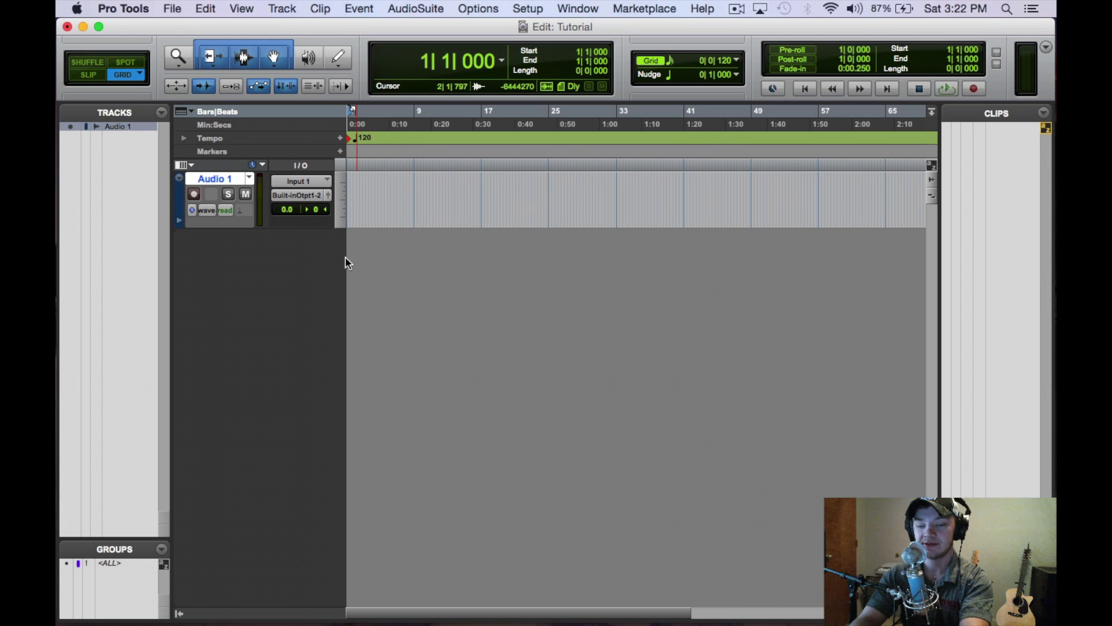
Step: Rename the new audio track as AC GTR
{"action": "double_click", "coordinate": [226, 180]}
{"action": "key", "text": "BackSpace"}
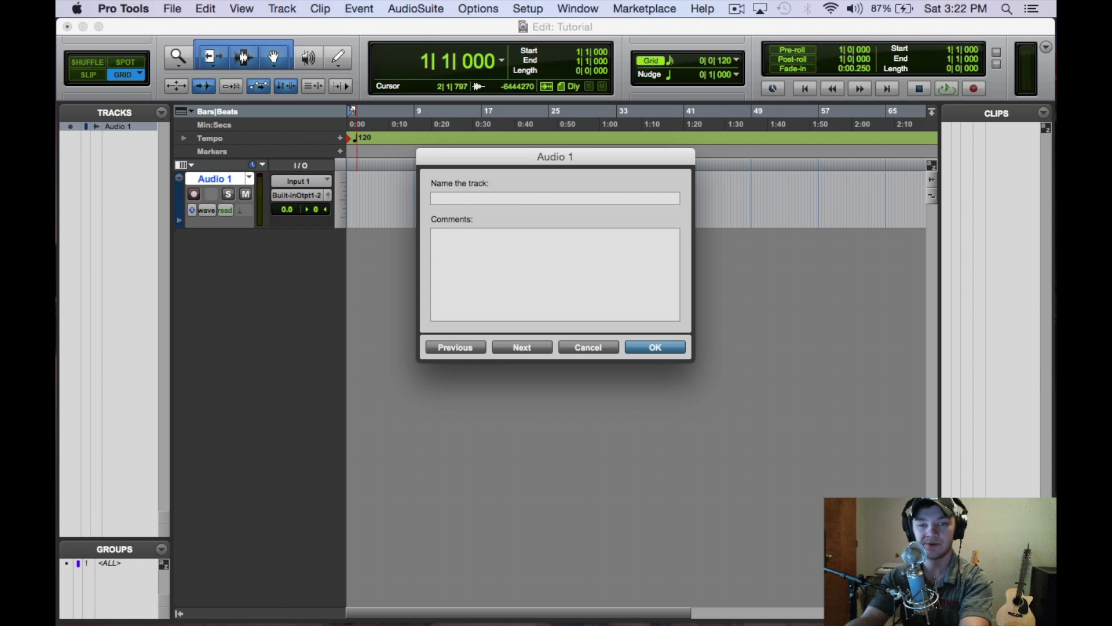
{"action": "type", "text": "A"}
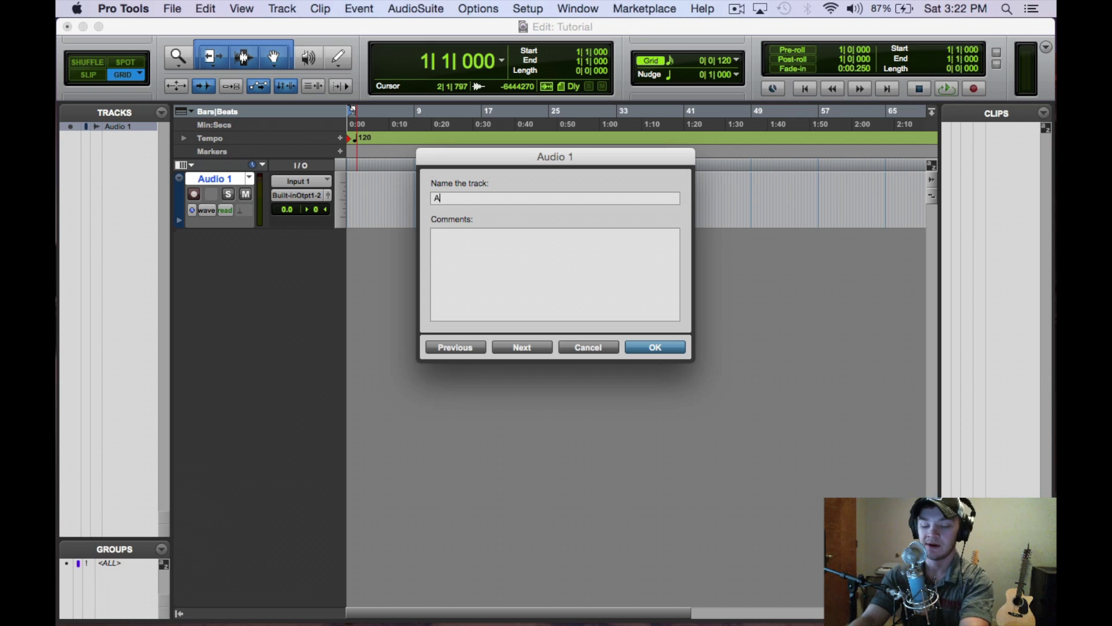
{"action": "type", "text": "C GTR"}
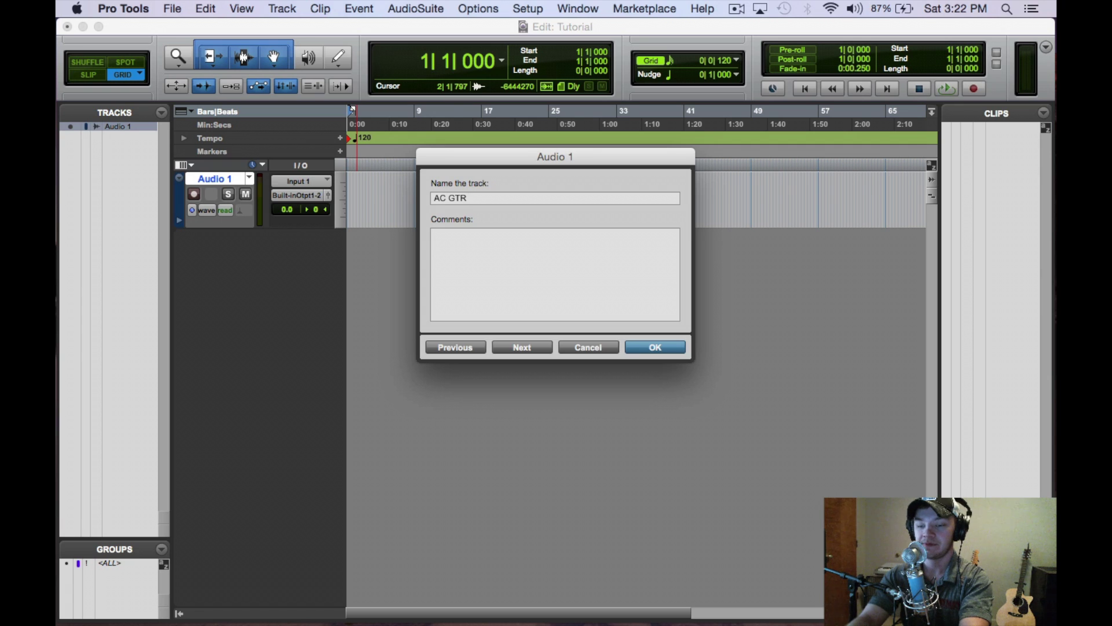
{"action": "key", "text": "Return"}
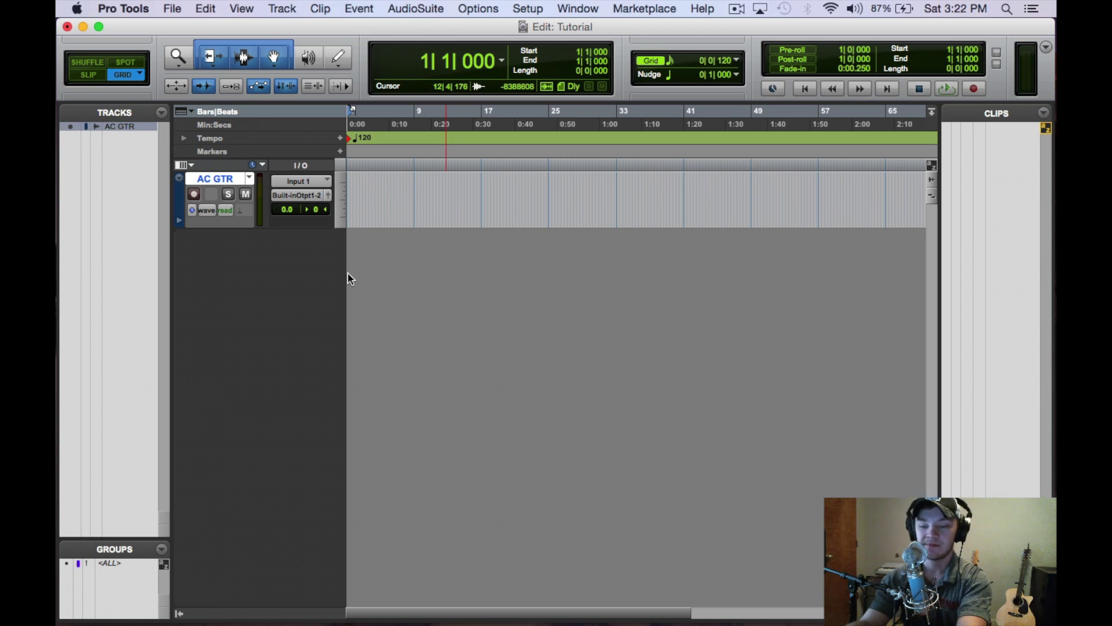
{"action": "left_click", "coordinate": [207, 210]}
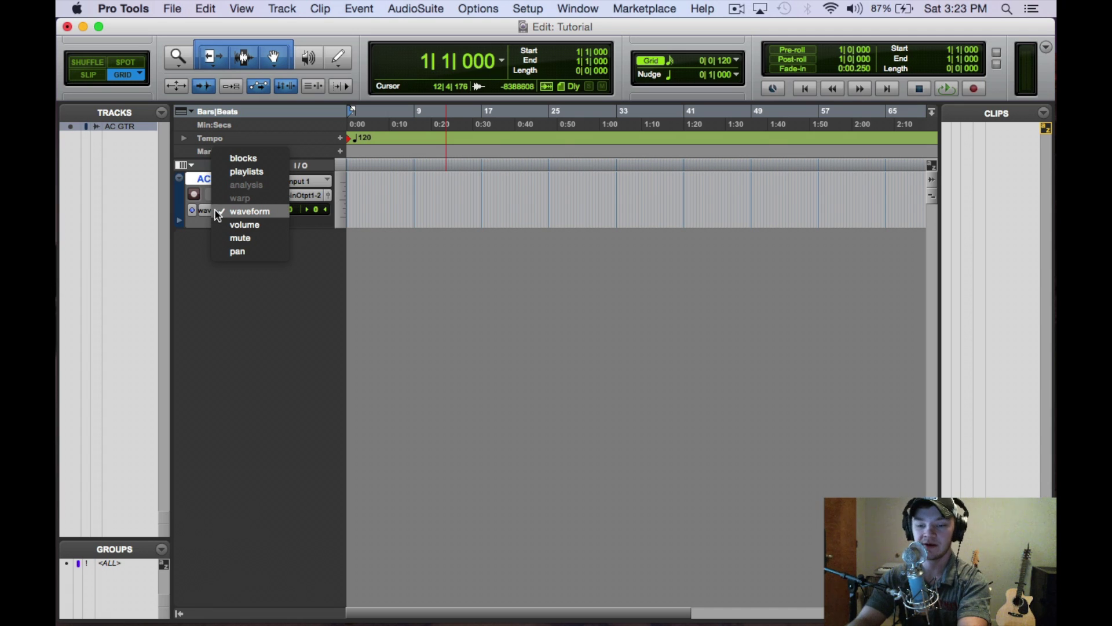
{"action": "left_click", "coordinate": [229, 211]}
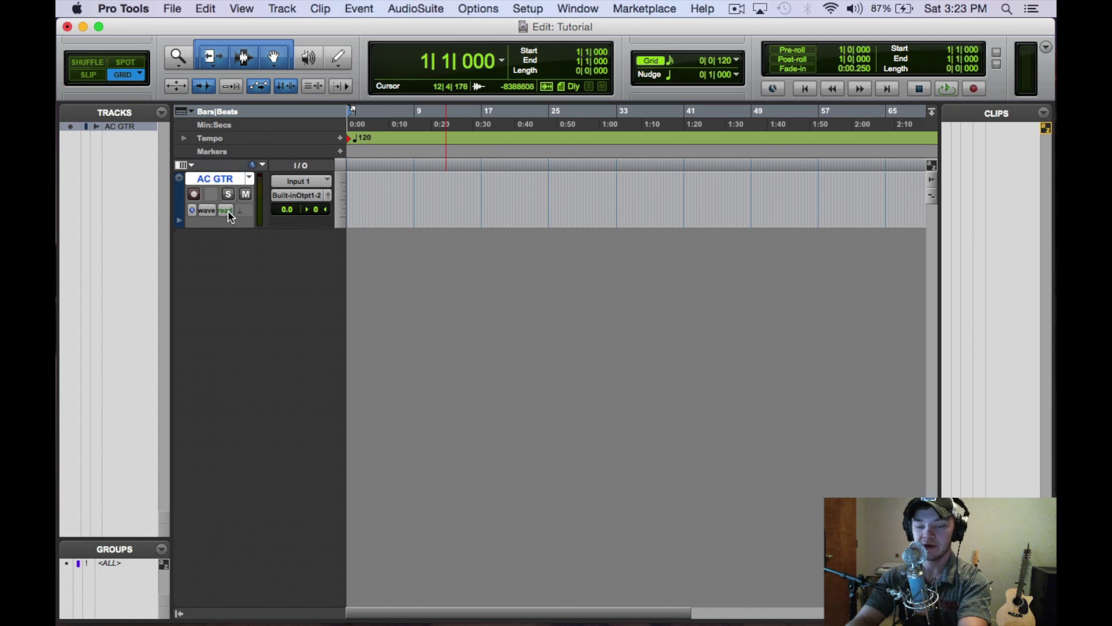
{"action": "left_click", "coordinate": [227, 215]}
{"action": "left_click", "coordinate": [229, 218]}
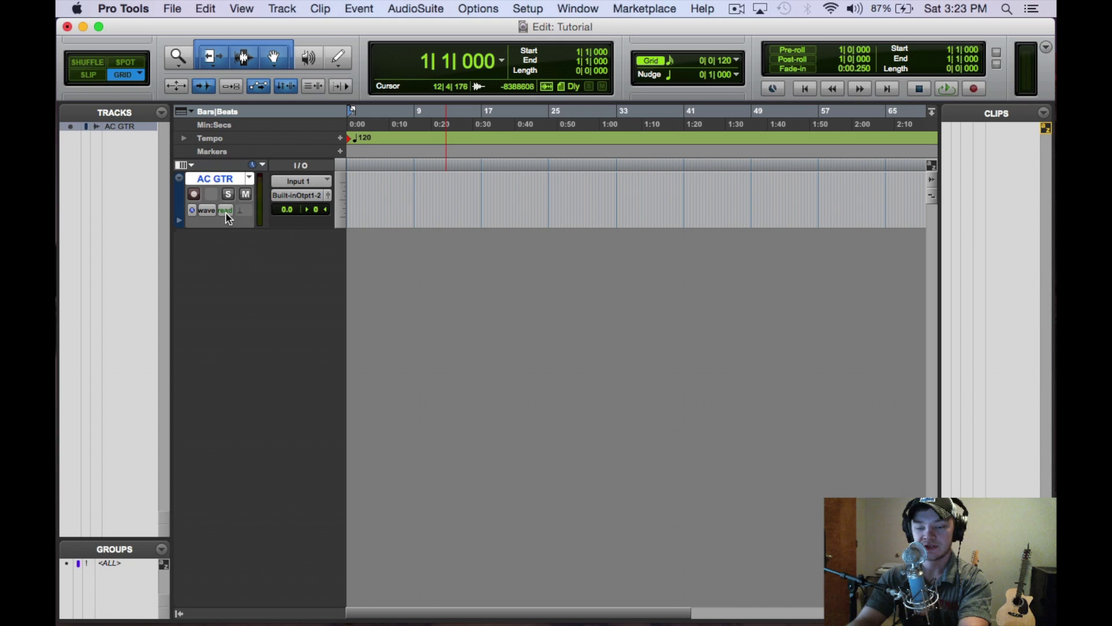
Step: Set the AC GTR track's input to the interface's Input 1 (Mono) and its output to built-in output 1-2
{"action": "left_click", "coordinate": [301, 181]}
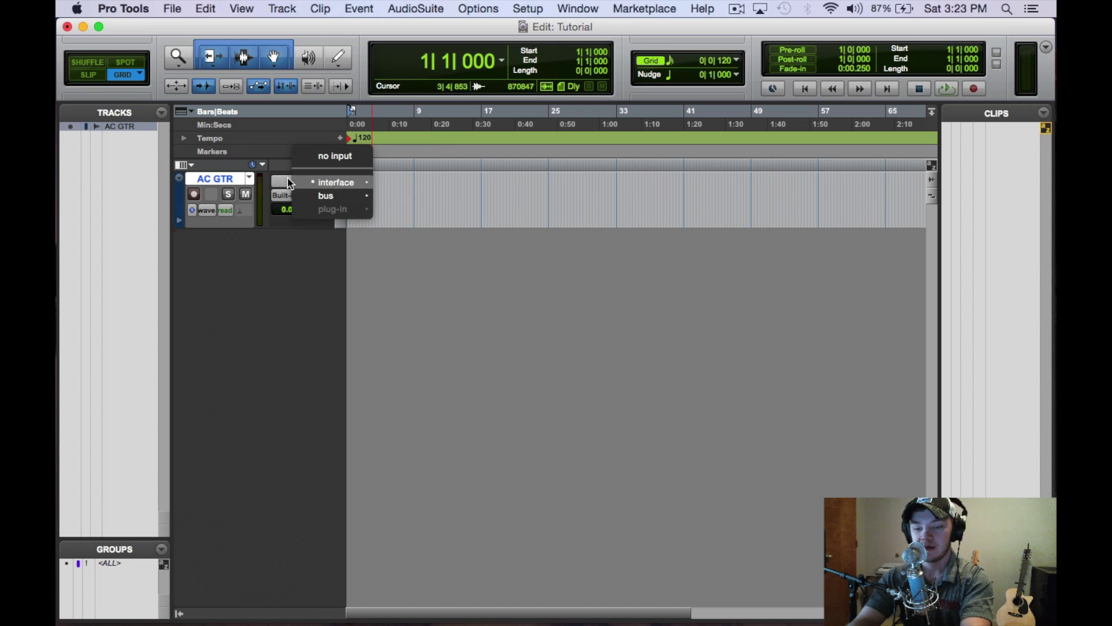
{"action": "left_click", "coordinate": [315, 155]}
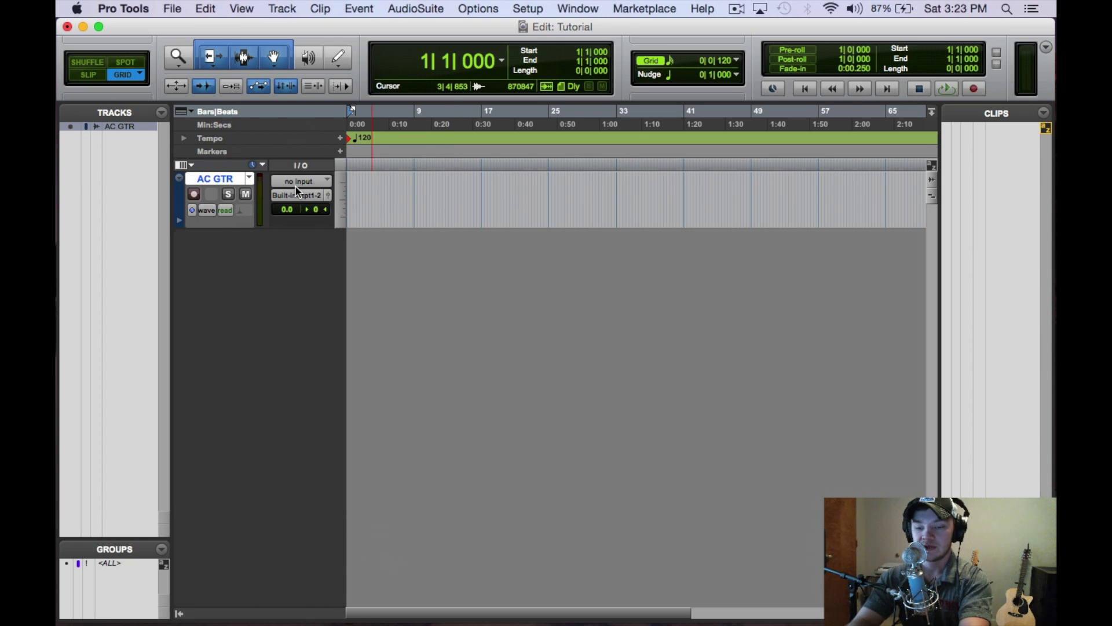
{"action": "left_click", "coordinate": [292, 181]}
{"action": "mouse_move", "coordinate": [329, 214]}
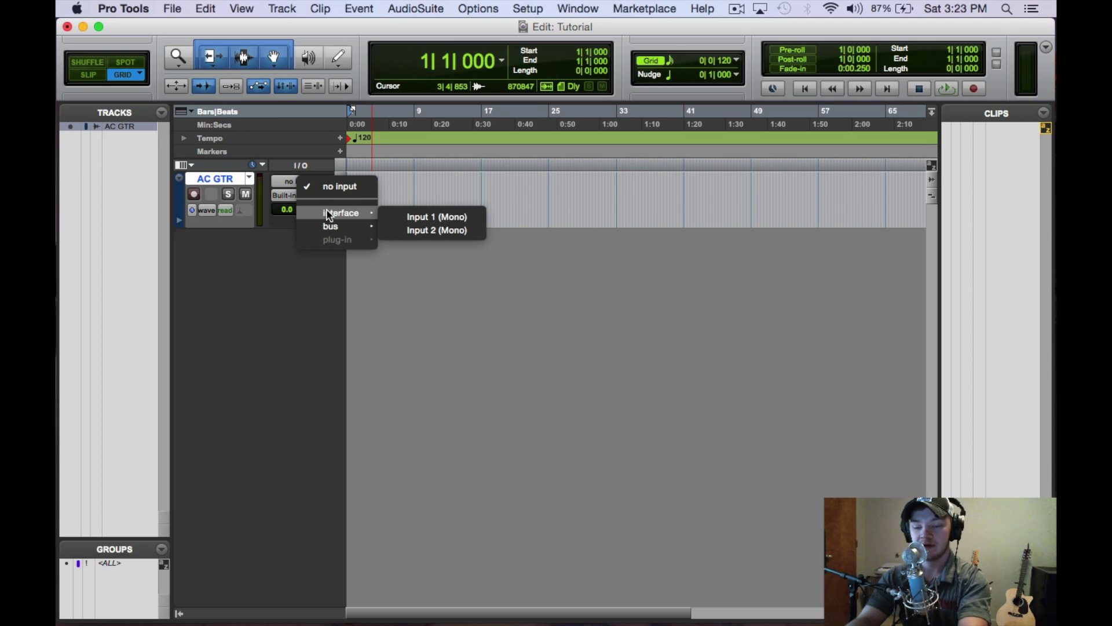
{"action": "left_click", "coordinate": [404, 218]}
{"action": "left_click", "coordinate": [300, 196]}
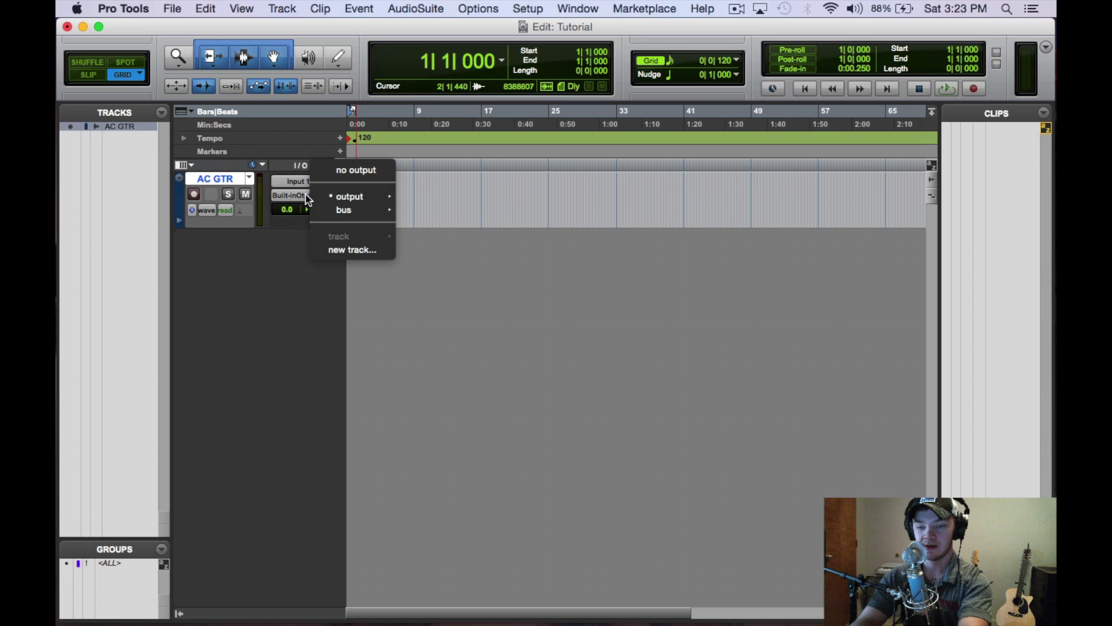
{"action": "mouse_move", "coordinate": [347, 196]}
{"action": "left_click", "coordinate": [445, 201]}
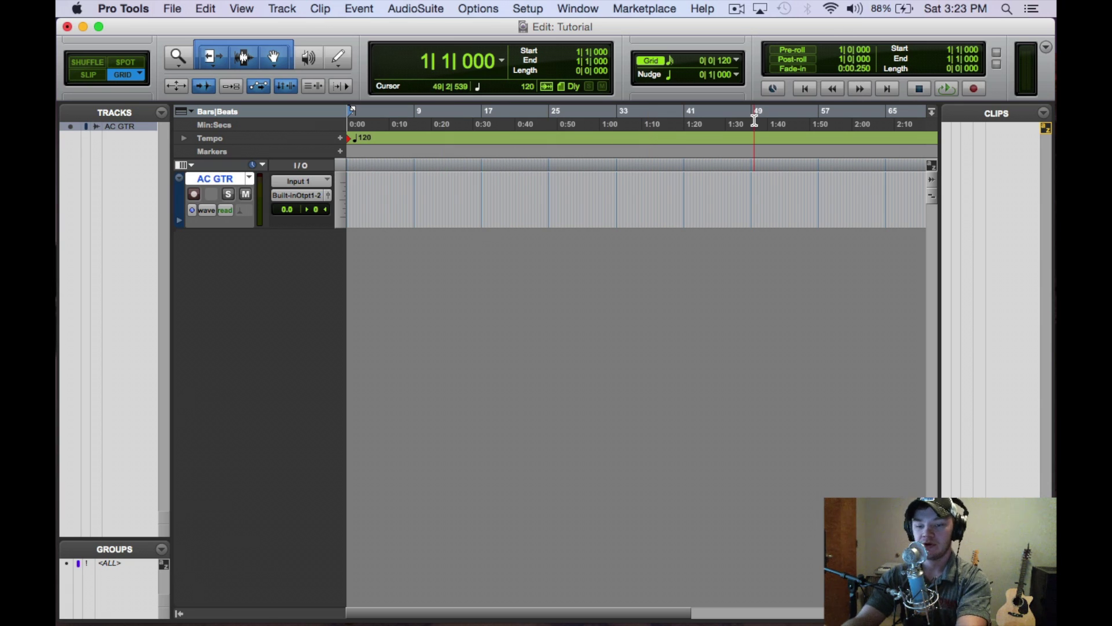
Step: Set the session tempo at the start of the timeline to 102 BPM
{"action": "double_click", "coordinate": [351, 140]}
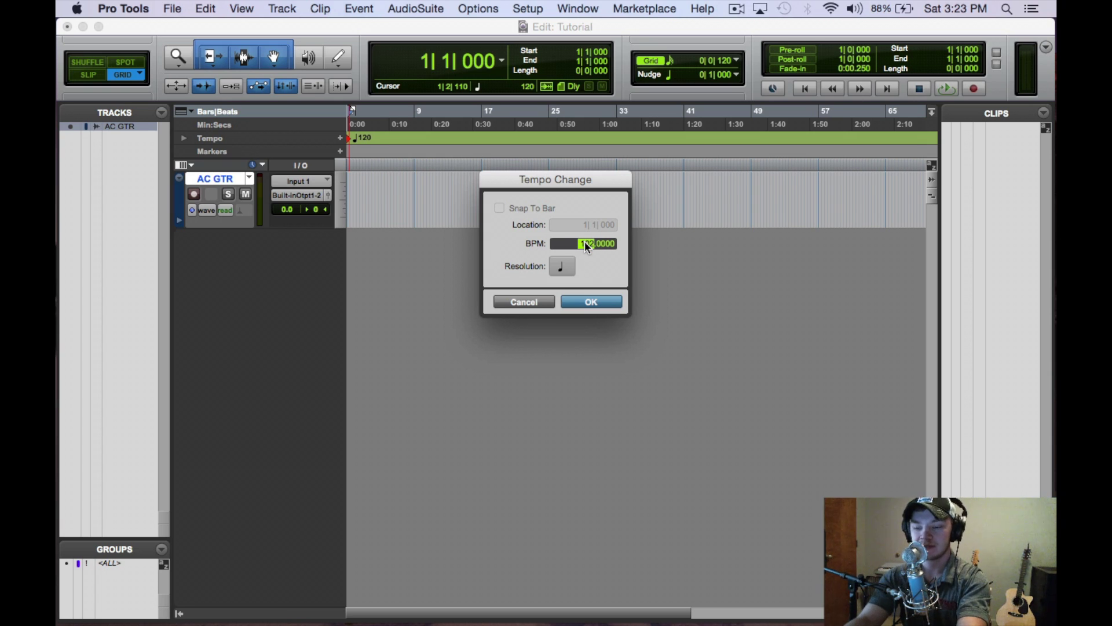
{"action": "key", "text": "Return"}
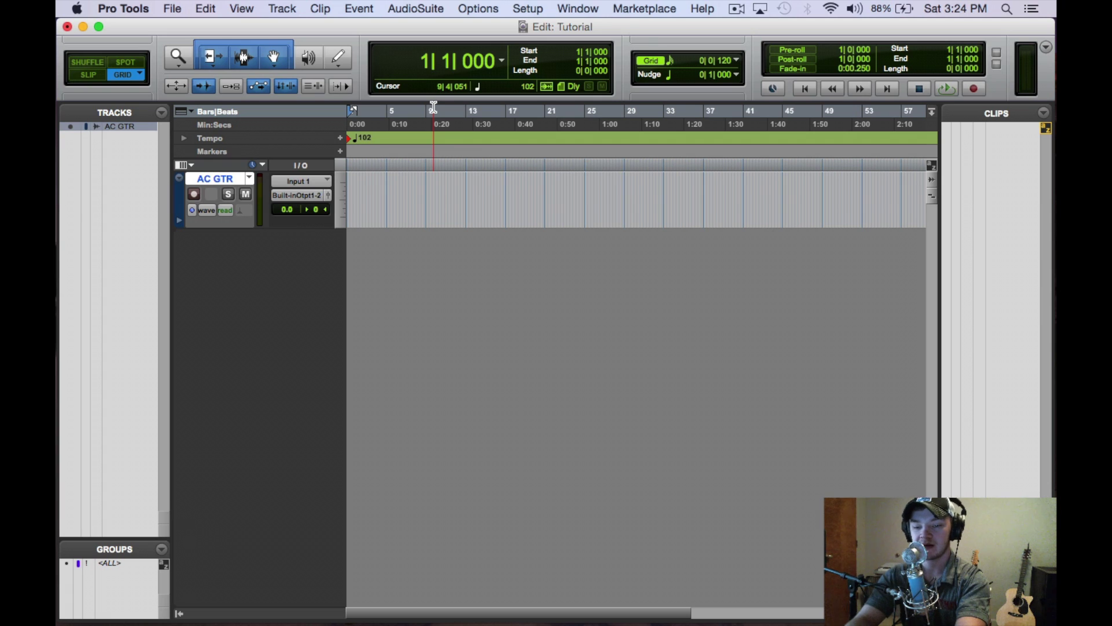
Step: Arm the AC GTR track, record a take of about 11 seconds from the session start, and disarm the track
{"action": "left_click", "coordinate": [194, 194]}
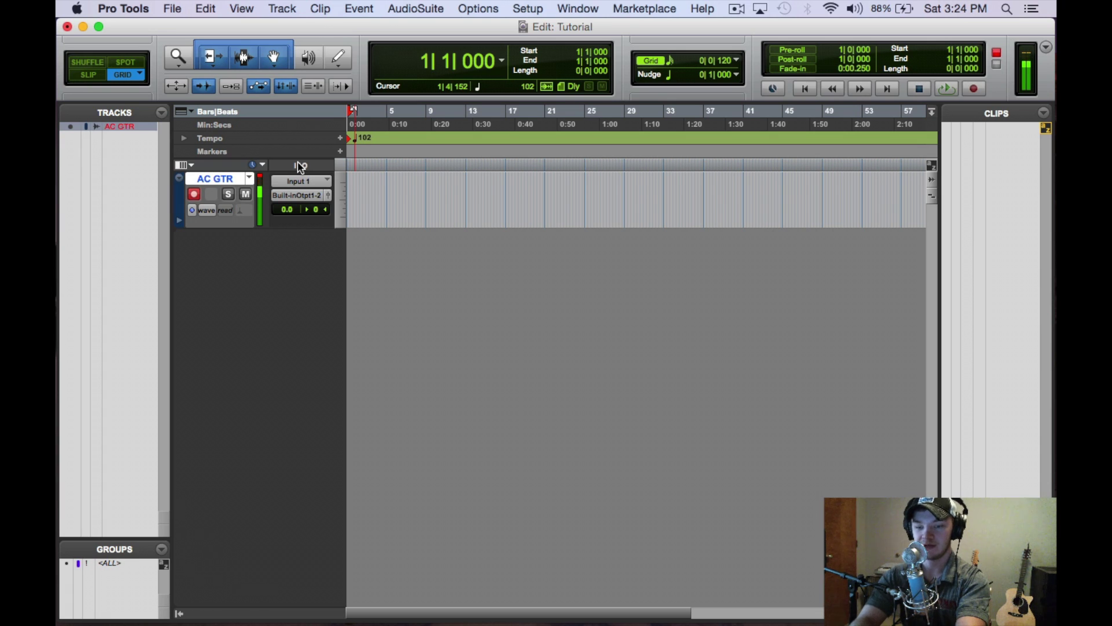
{"action": "key", "text": "shift+r"}
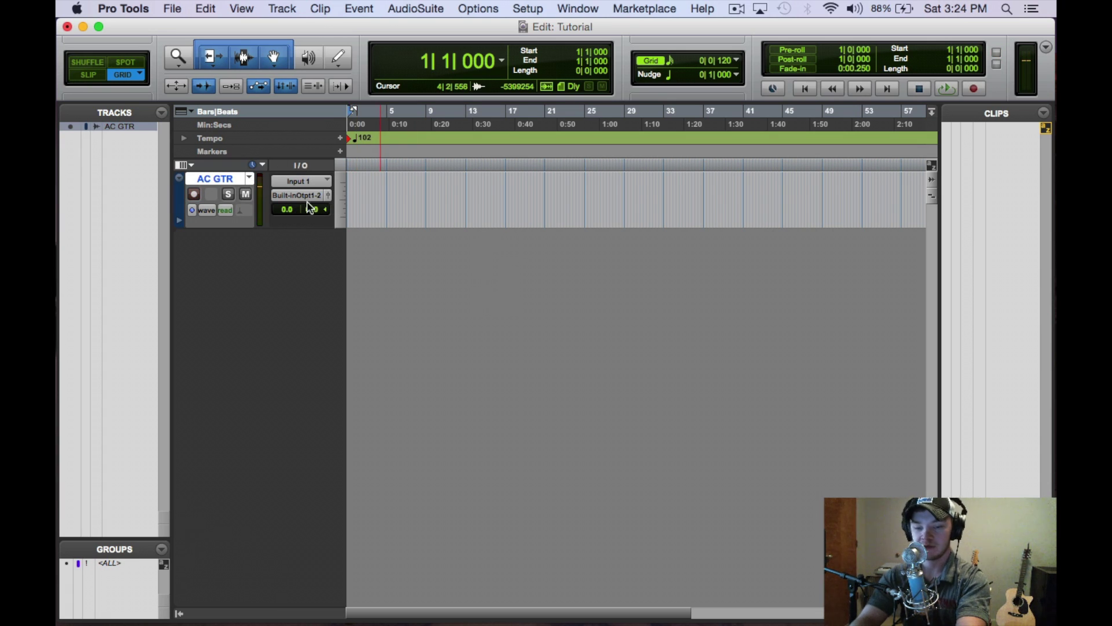
{"action": "left_click", "coordinate": [196, 195]}
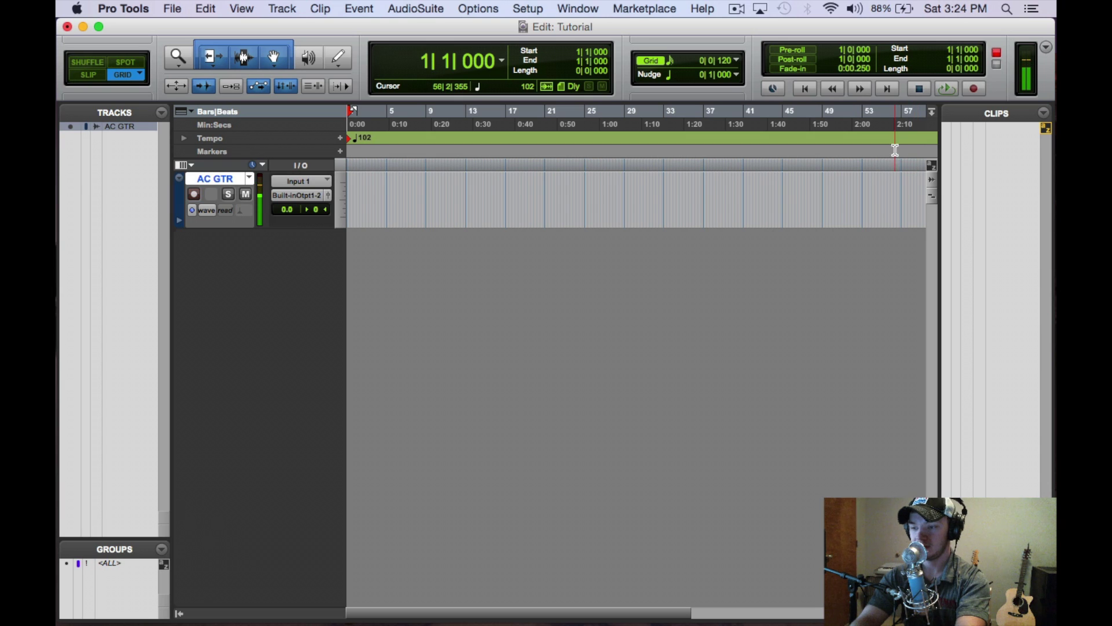
{"action": "left_click", "coordinate": [975, 89]}
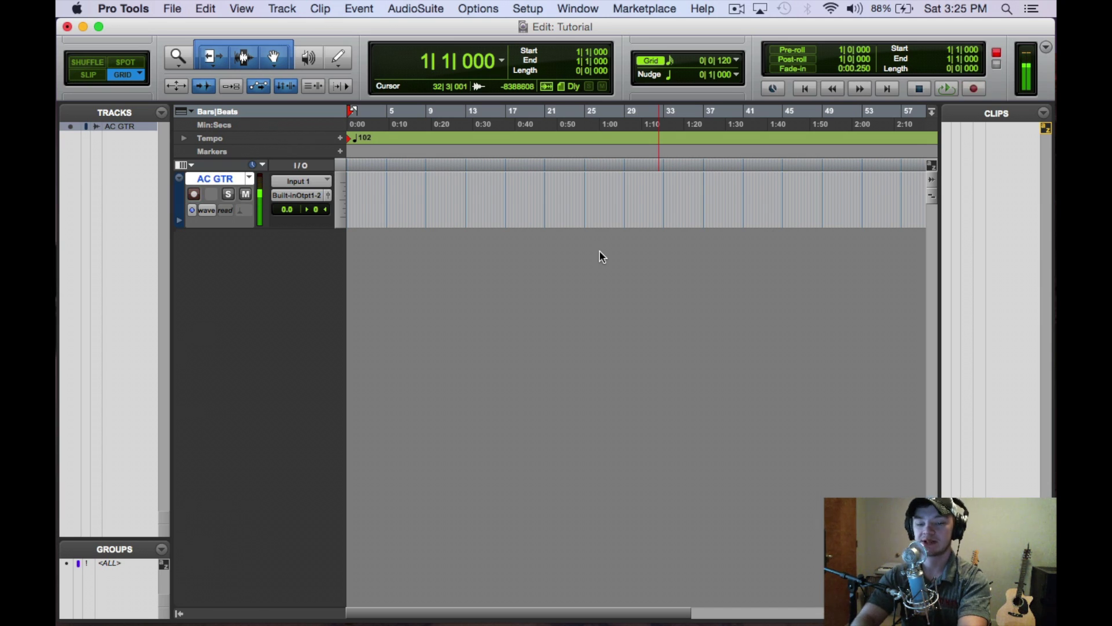
{"action": "key", "text": "space"}
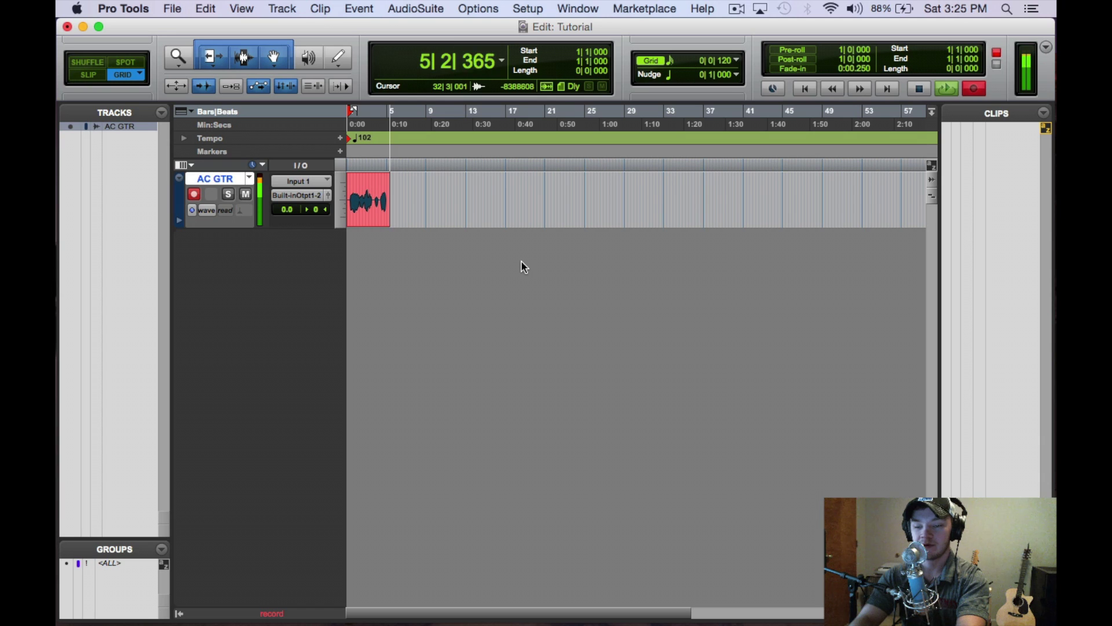
{"action": "key", "text": "space"}
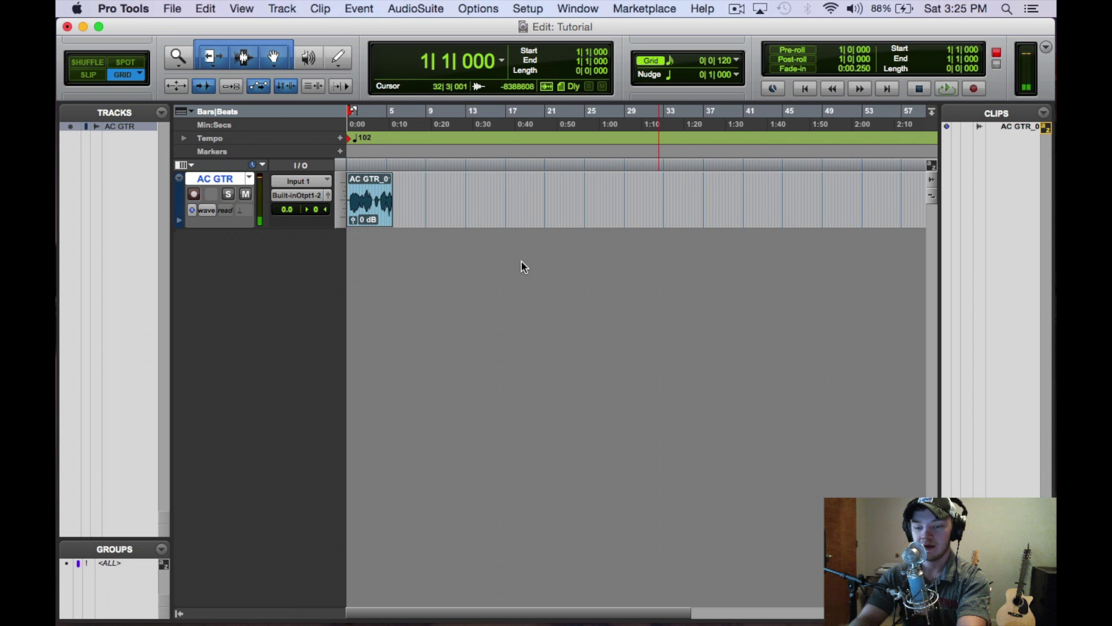
{"action": "left_click", "coordinate": [193, 194]}
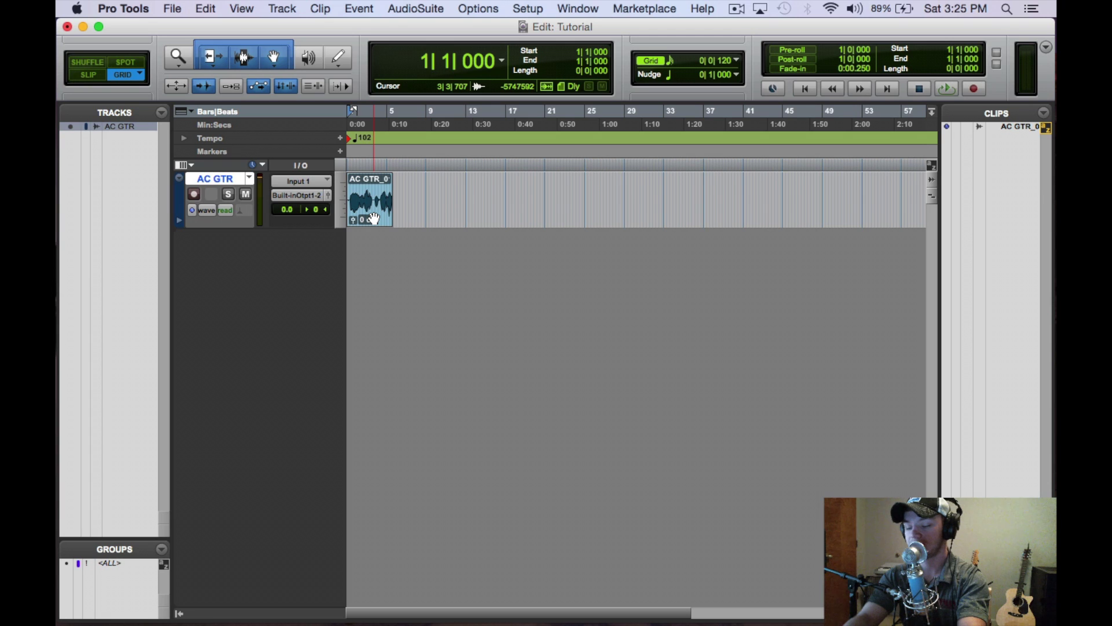
Step: Zoom in horizontally on the recorded clip to examine its waveform
{"action": "key", "text": "super+bracketright"}
{"action": "key", "text": "super+bracketright"}
{"action": "key", "text": "super+bracketright"}
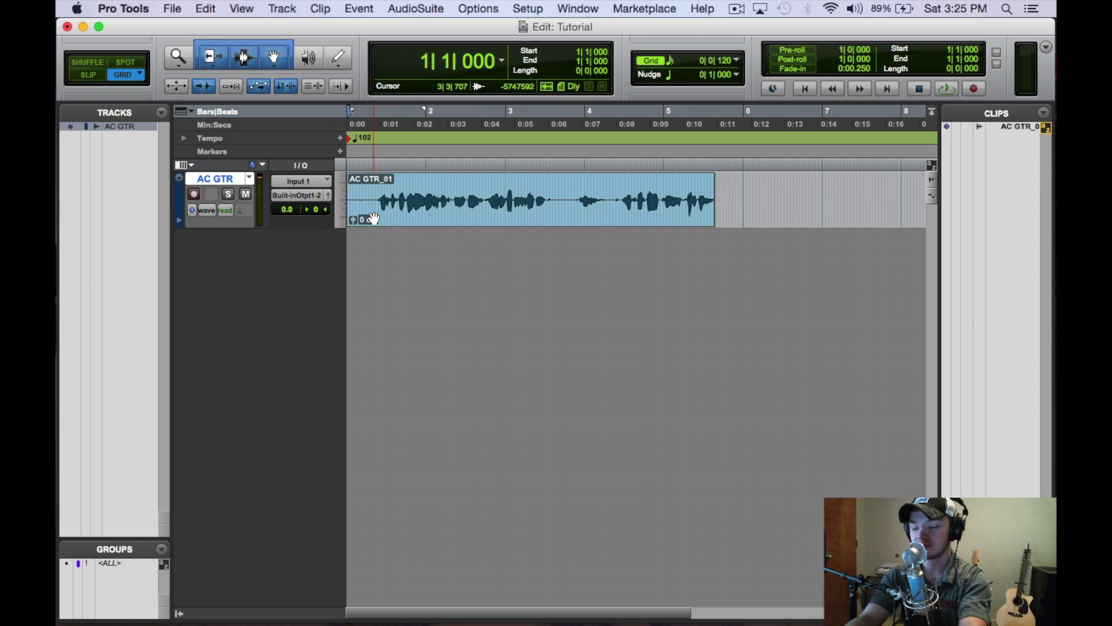
{"action": "key", "text": "super+bracketright"}
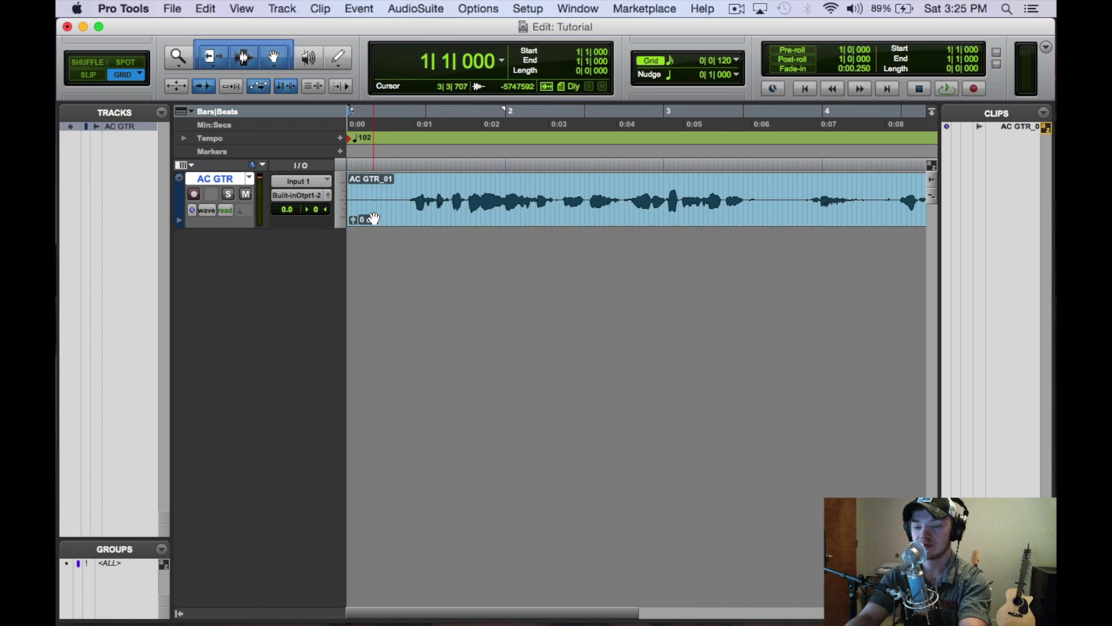